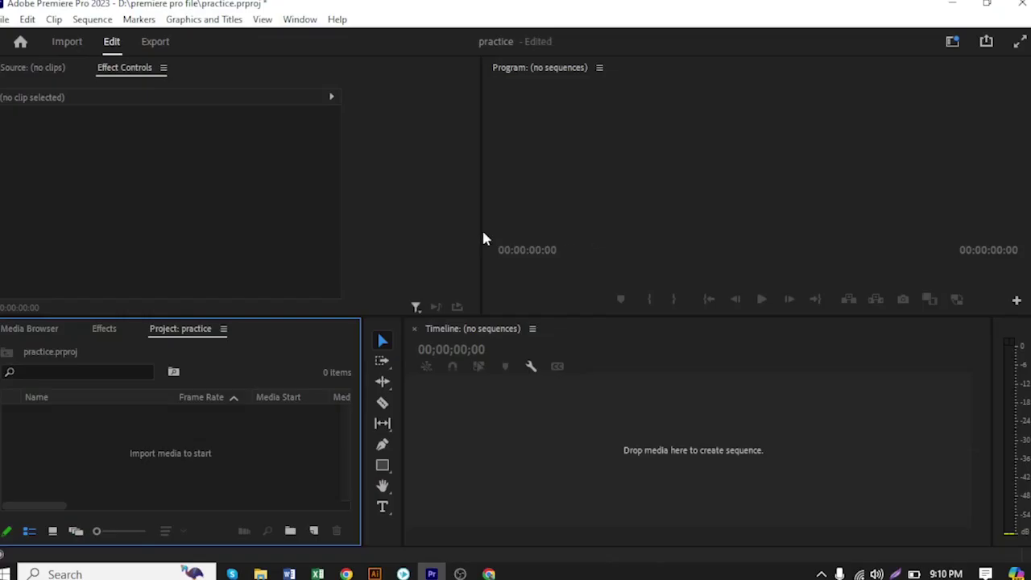
Import mixkit-girl-listens-to-music-and-dances-happily-4856-medium.mp4 from Downloads and place its video track in a new timeline sequence.
double_click(228, 453)
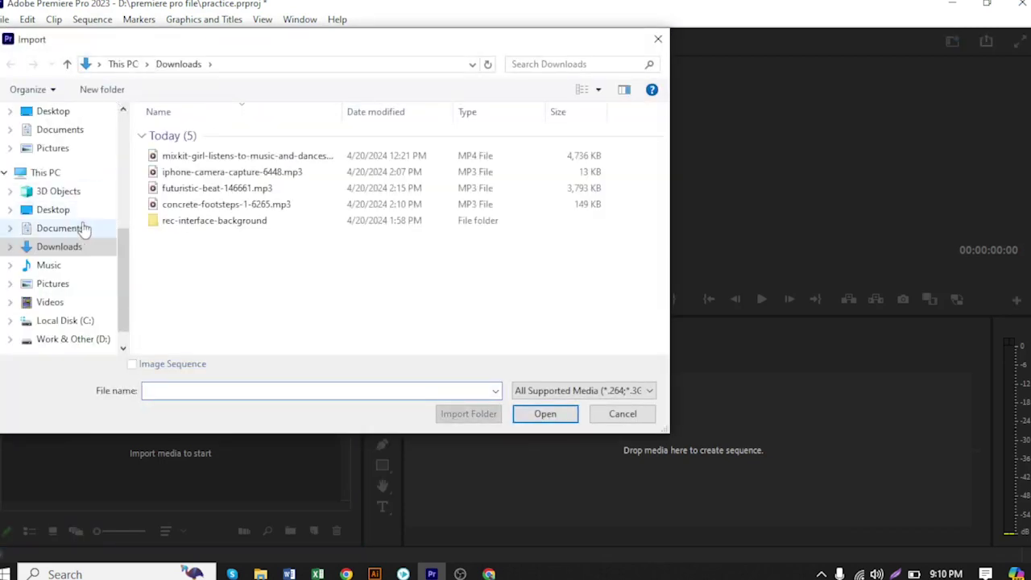
click(223, 164)
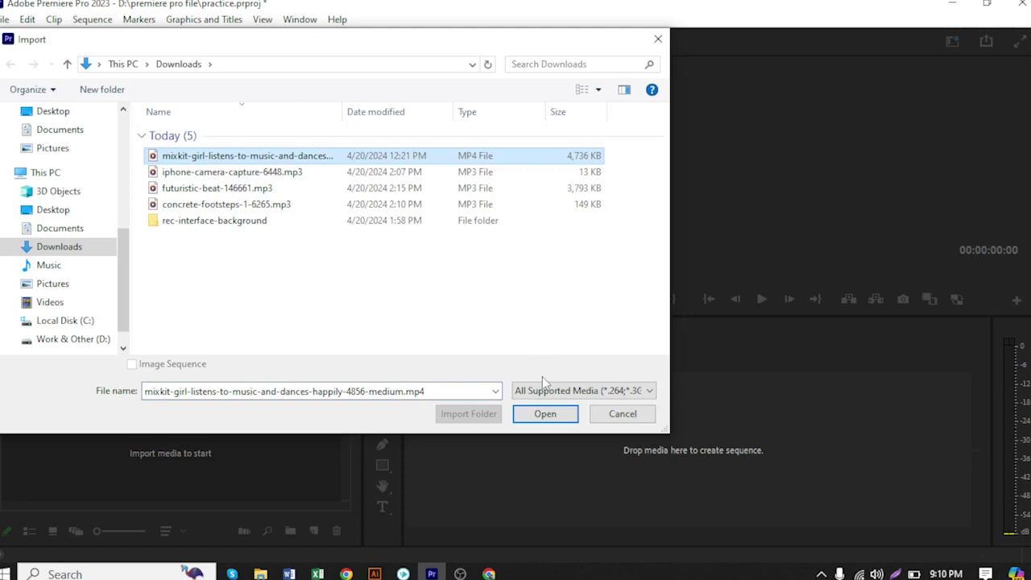
click(544, 414)
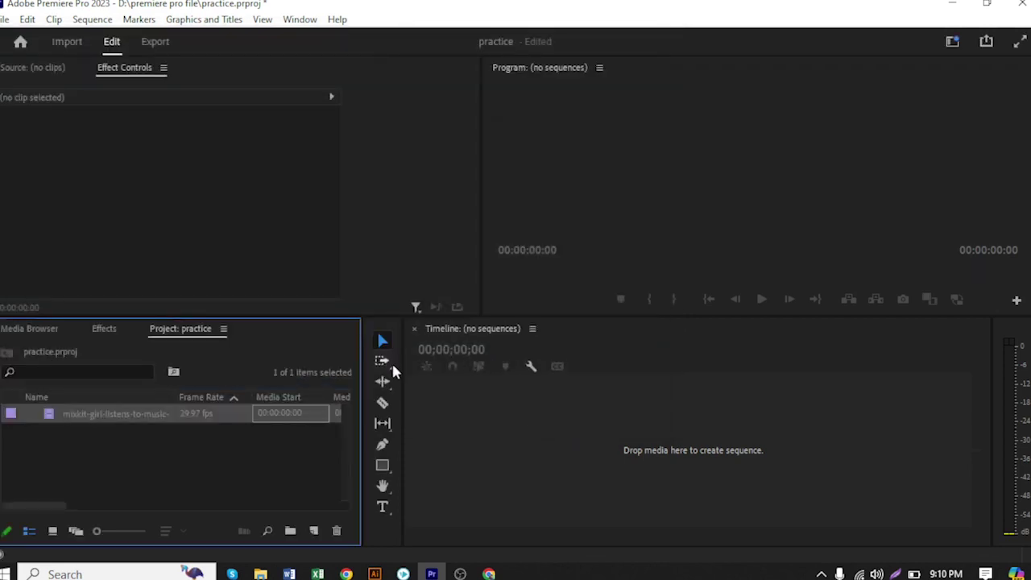
double_click(240, 413)
drag(239, 177, 430, 438)
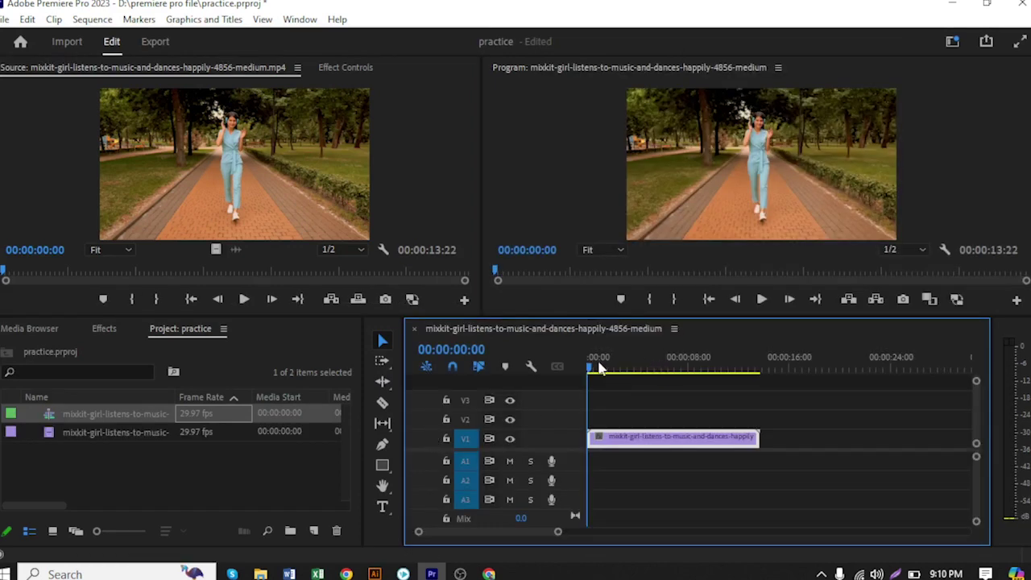
Insert a frame hold segment in the dancing girl clip at 00:00:04:26.
drag(592, 373, 649, 370)
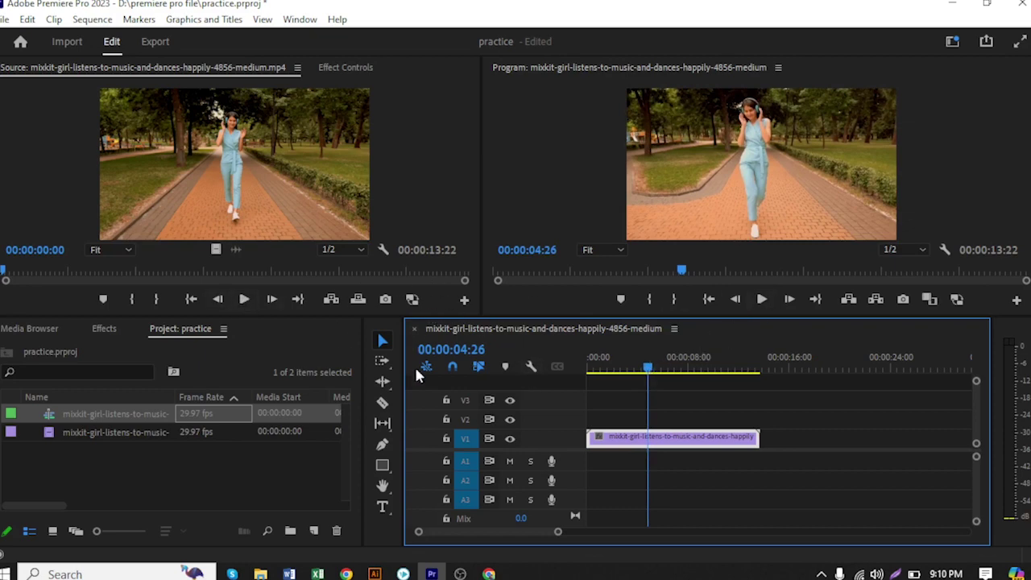
right_click(659, 441)
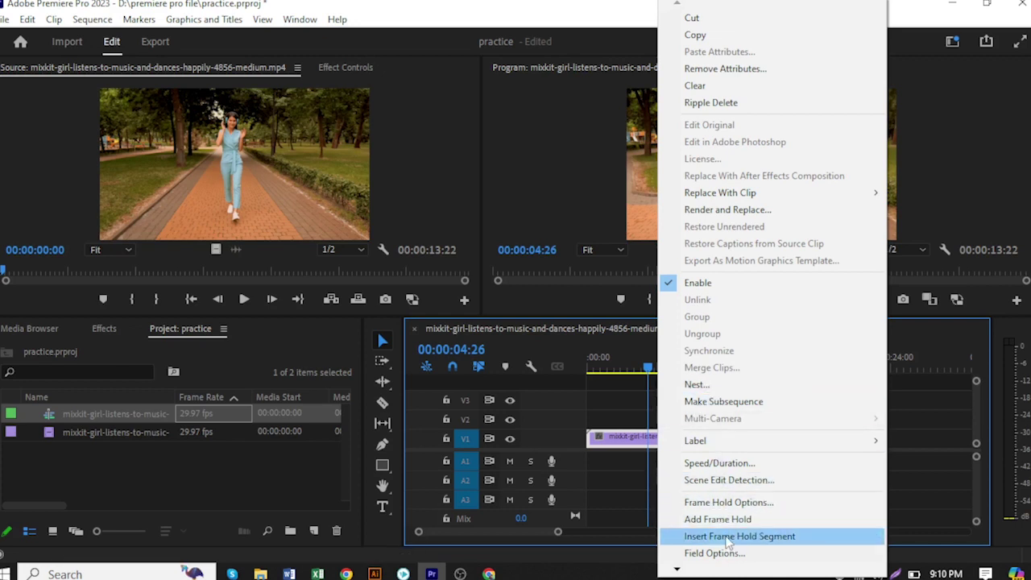
click(728, 538)
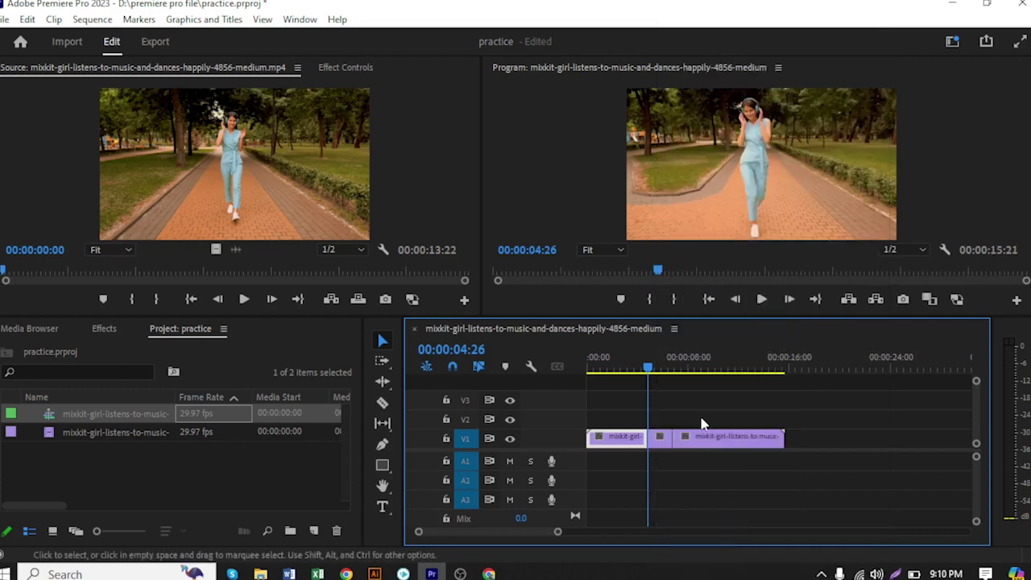
Shift the last clip later on V1 and extend the frame hold segment to meet it, ending the sequence at about 00:00:19:05.
click(735, 442)
drag(737, 448, 780, 448)
drag(662, 437, 716, 439)
Duplicate the frame hold segment onto V2 directly above the original and hide track V2.
click(675, 440)
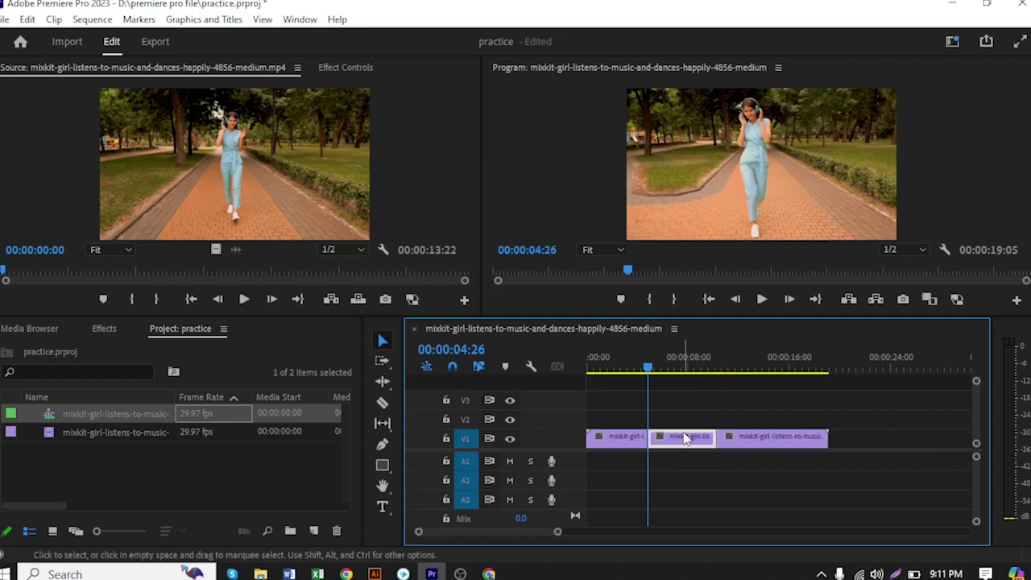
drag(685, 446, 689, 422)
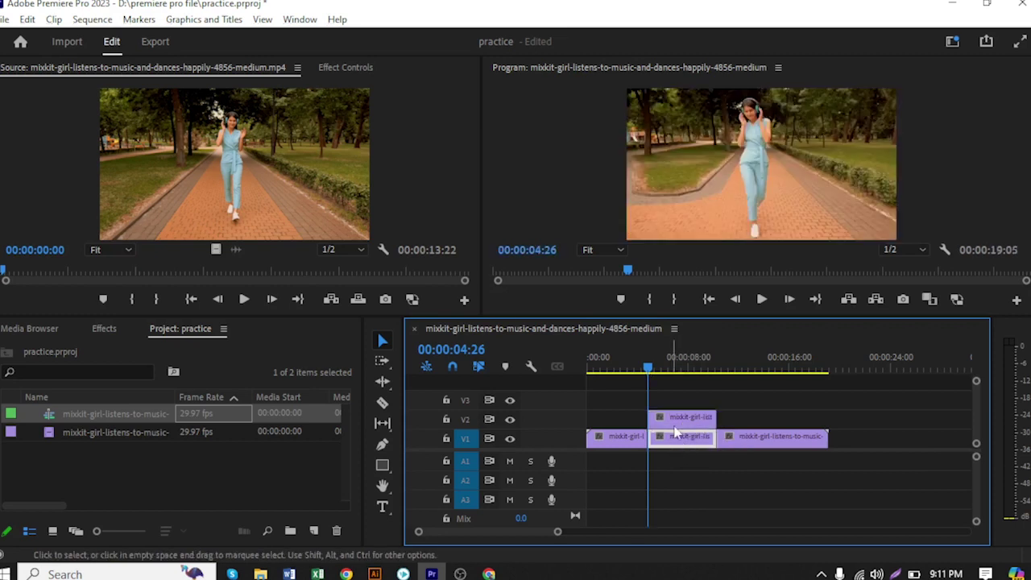
click(509, 420)
Find the Gaussian Blur video effect and apply it to the frame hold segment on V1.
click(104, 329)
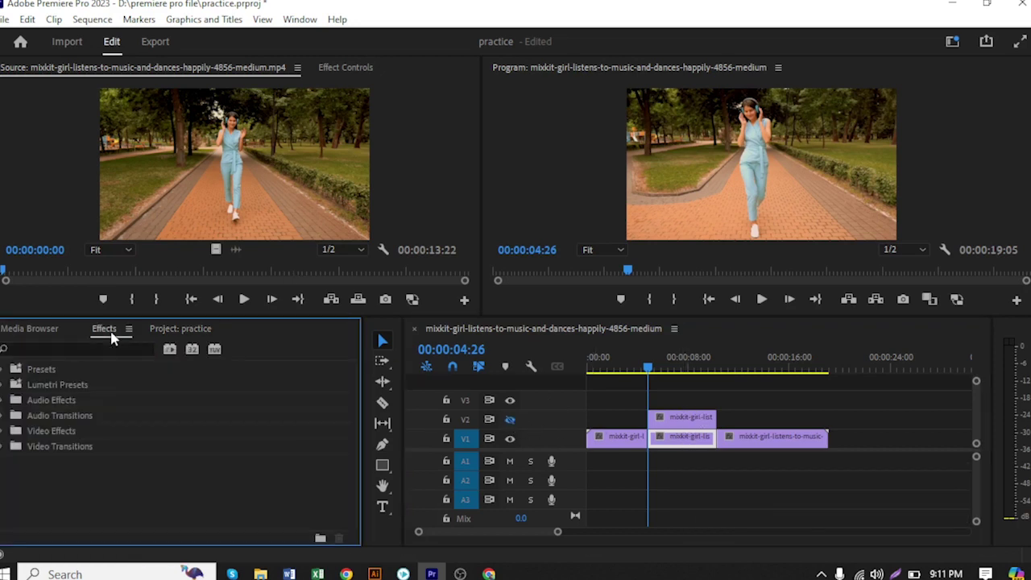
click(78, 349)
text(g)
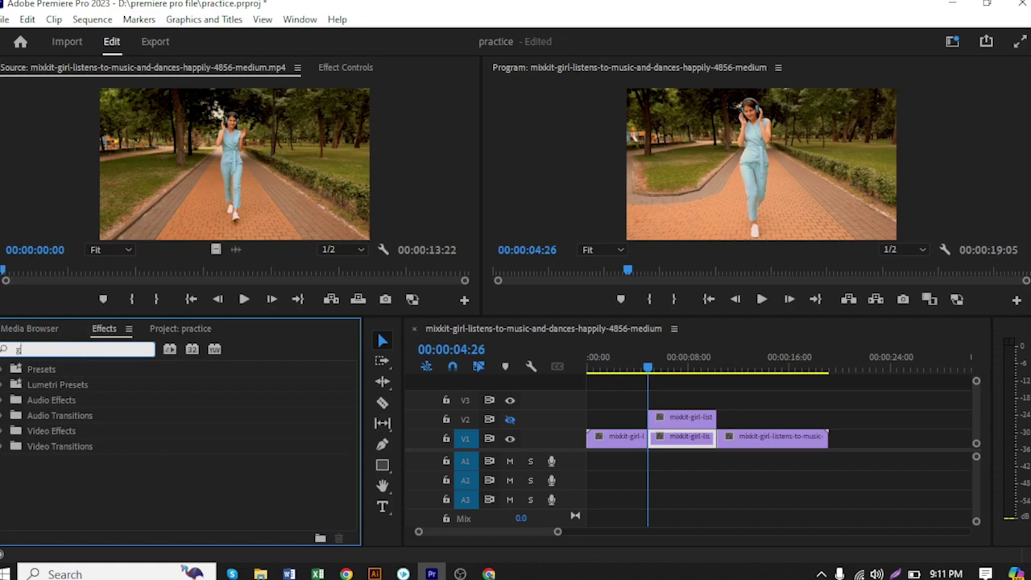
text(au)
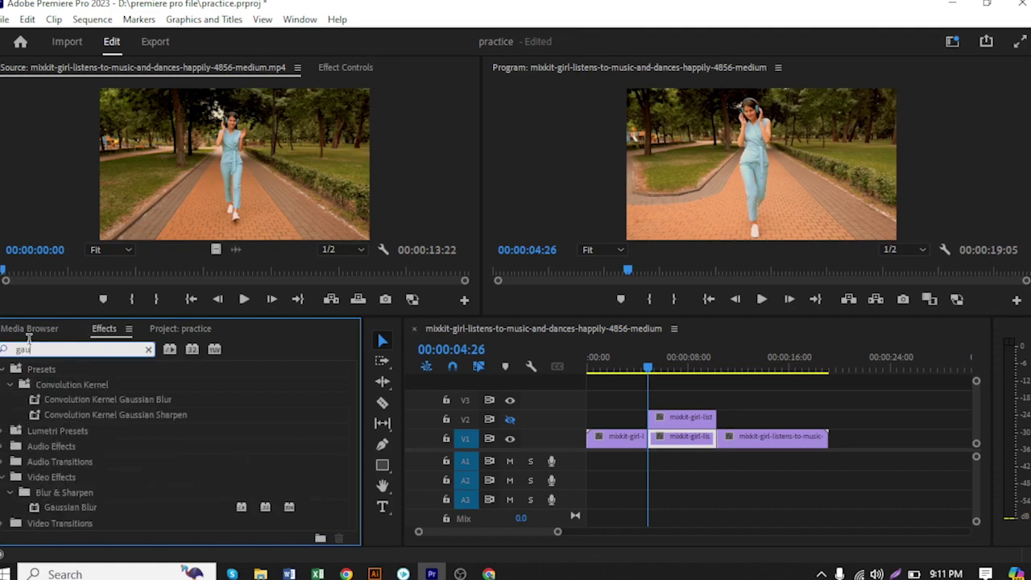
drag(81, 507, 681, 441)
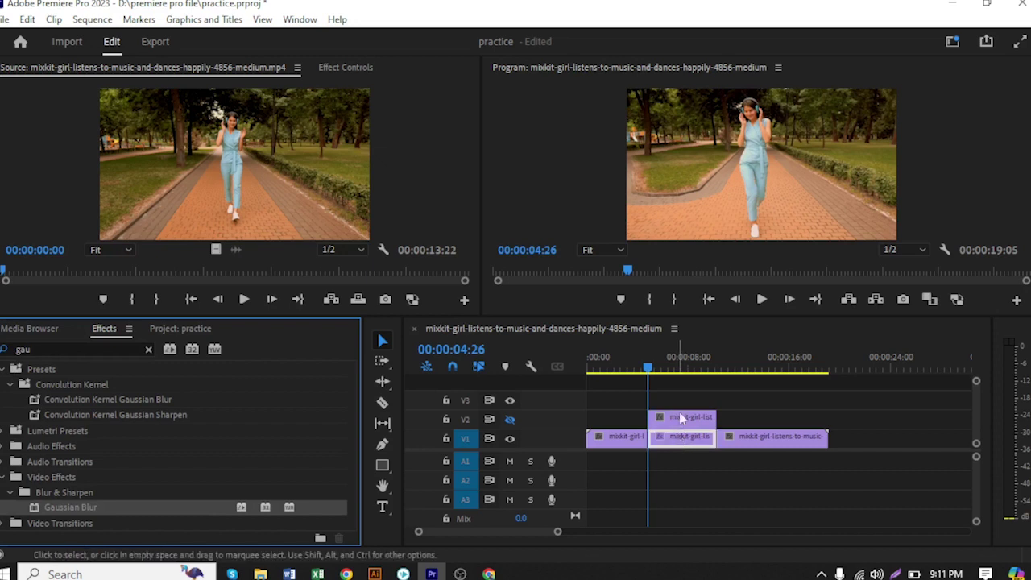
Keyframe the Gaussian Blur's Blurriness at 00:00:05:03 with a value of 50, keeping Repeat Edge Pixels enabled.
click(650, 371)
drag(649, 372, 652, 370)
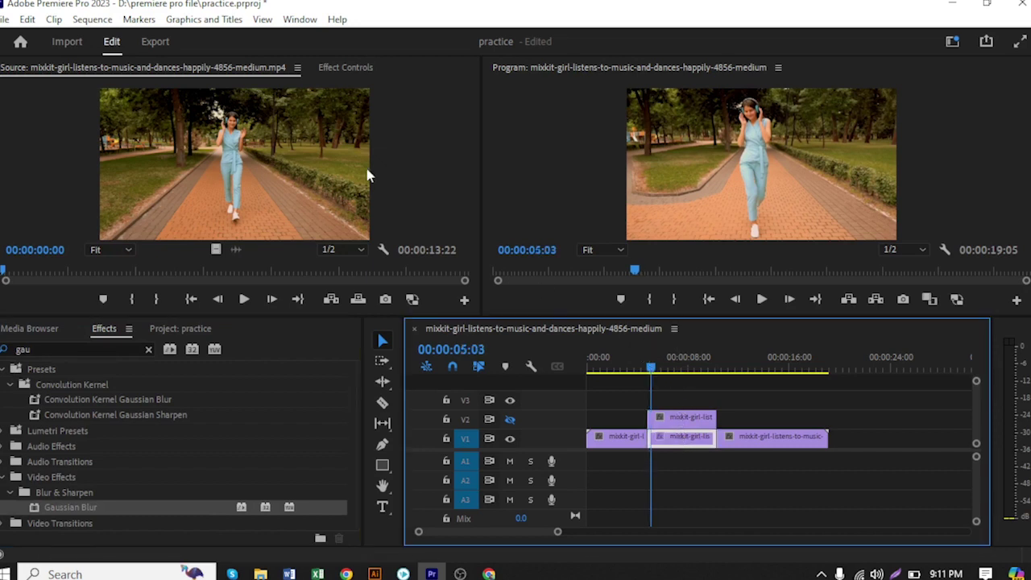
click(346, 67)
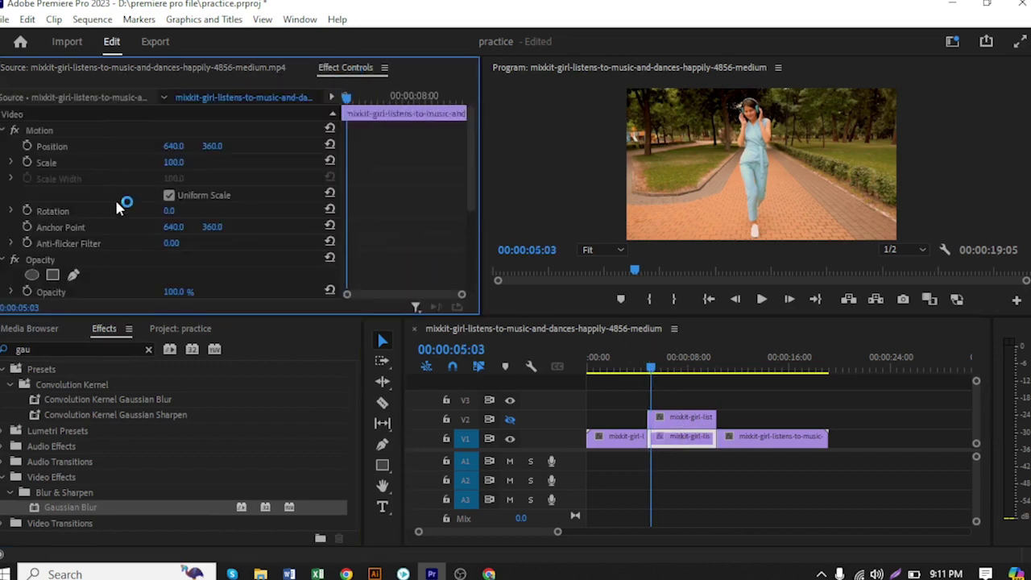
scroll(133, 233, down, 1)
scroll(133, 233, down, 6)
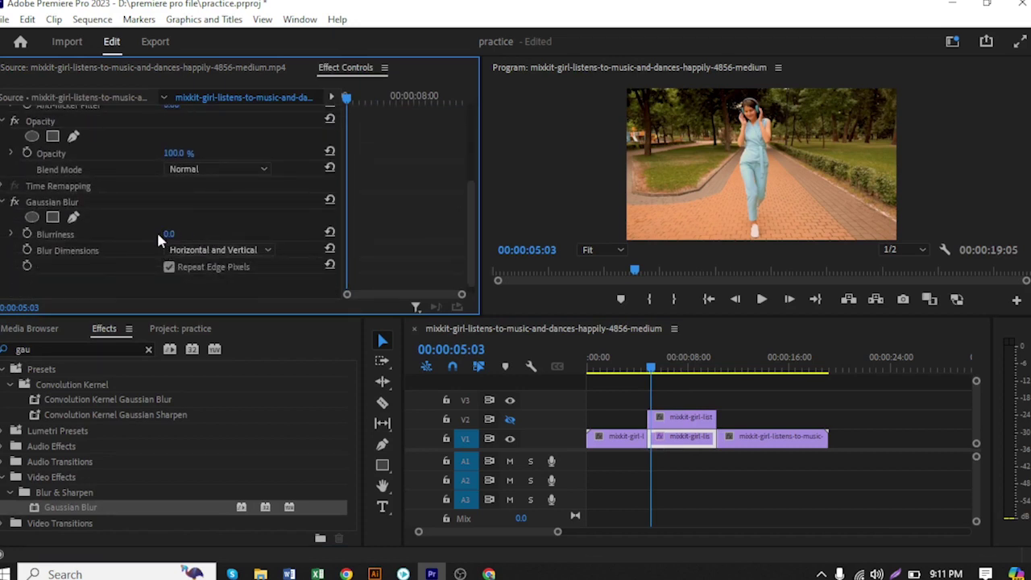
click(27, 233)
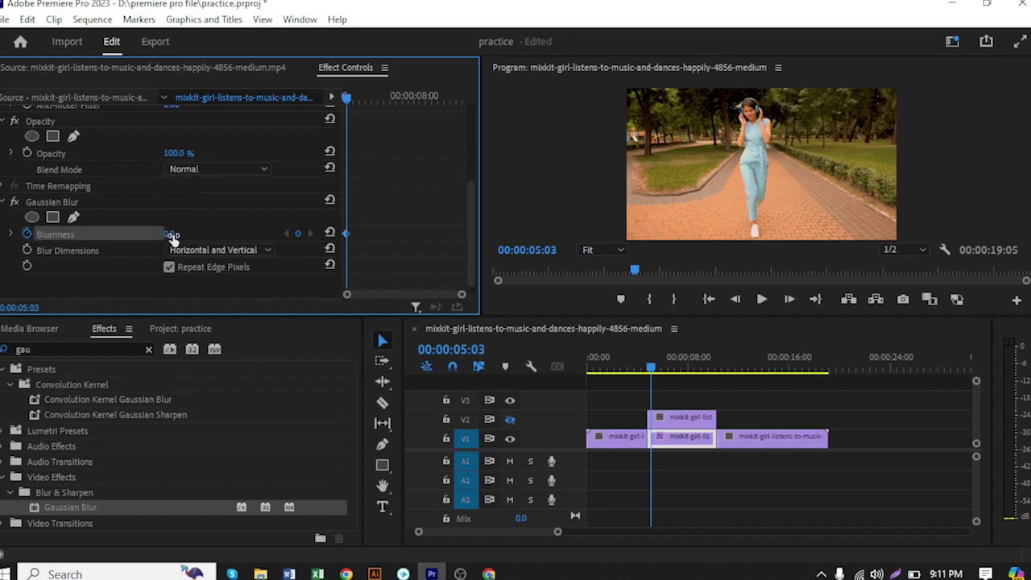
click(183, 233)
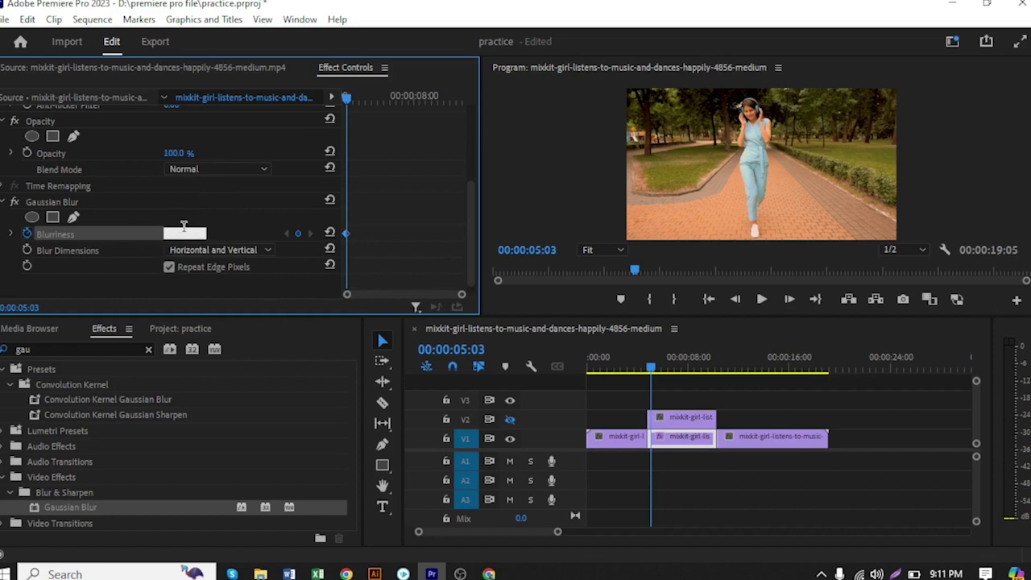
key(Return)
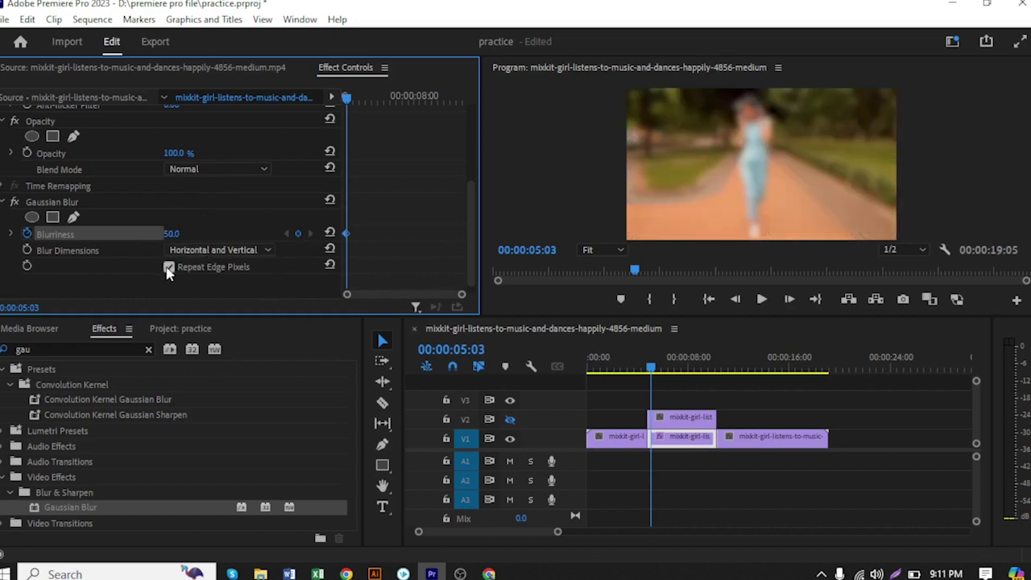
click(169, 270)
click(168, 269)
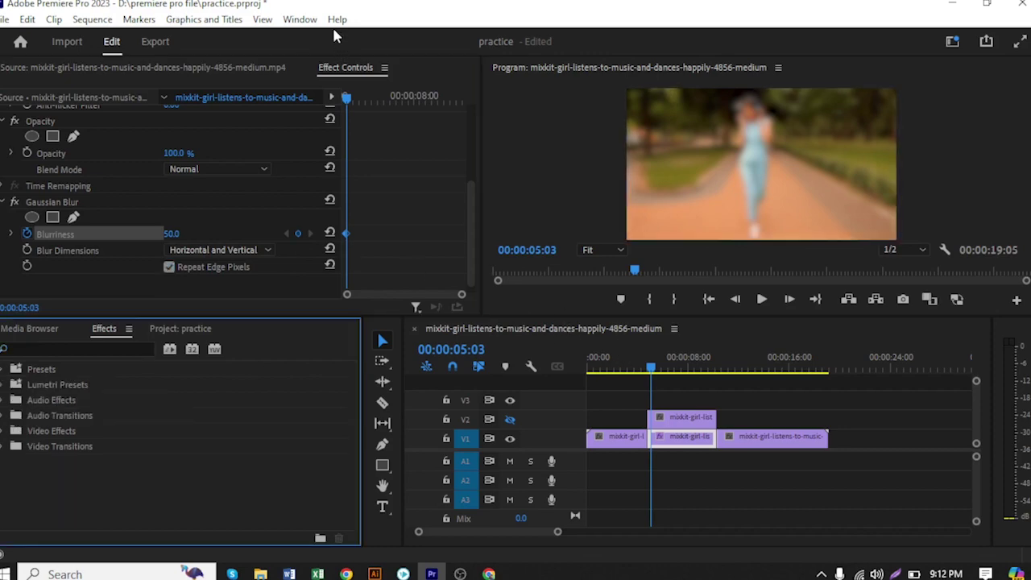
Add a Lumetri Color vignette with amount -1.9, midpoint 34.2, roundness 67.1 and feather 49.4, and close the Lumetri controls.
click(298, 21)
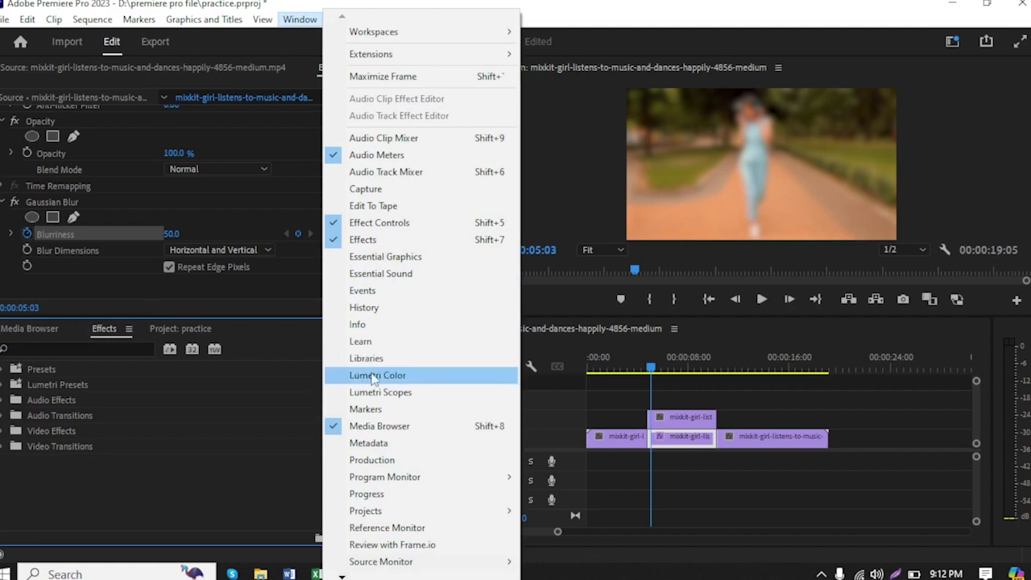
click(362, 375)
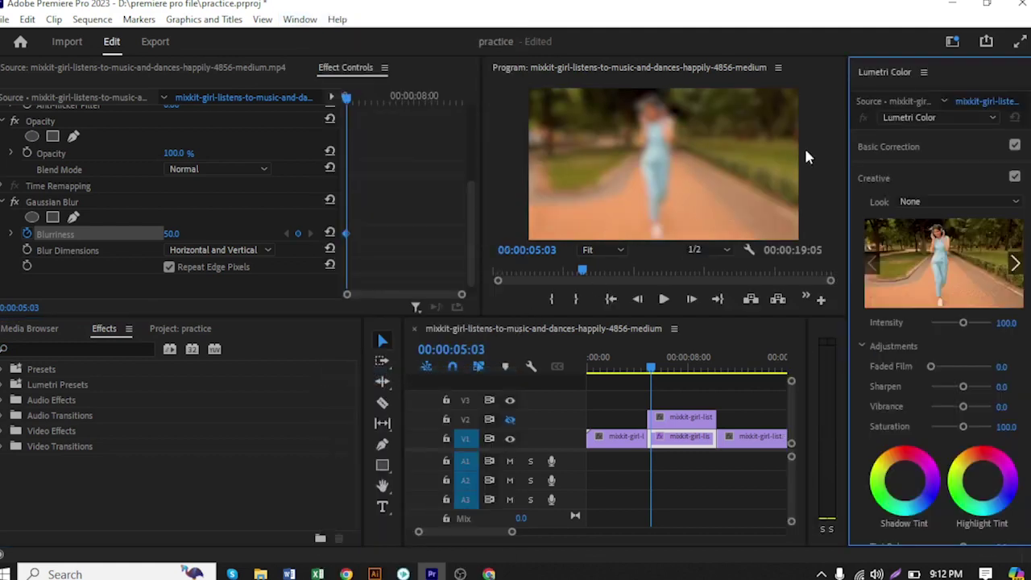
scroll(938, 390, down, 4)
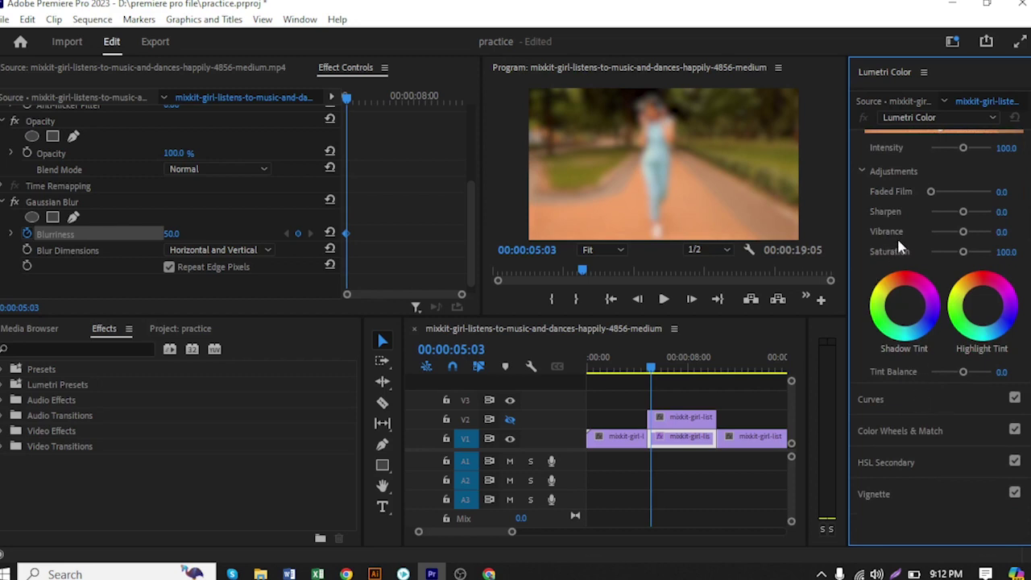
click(897, 488)
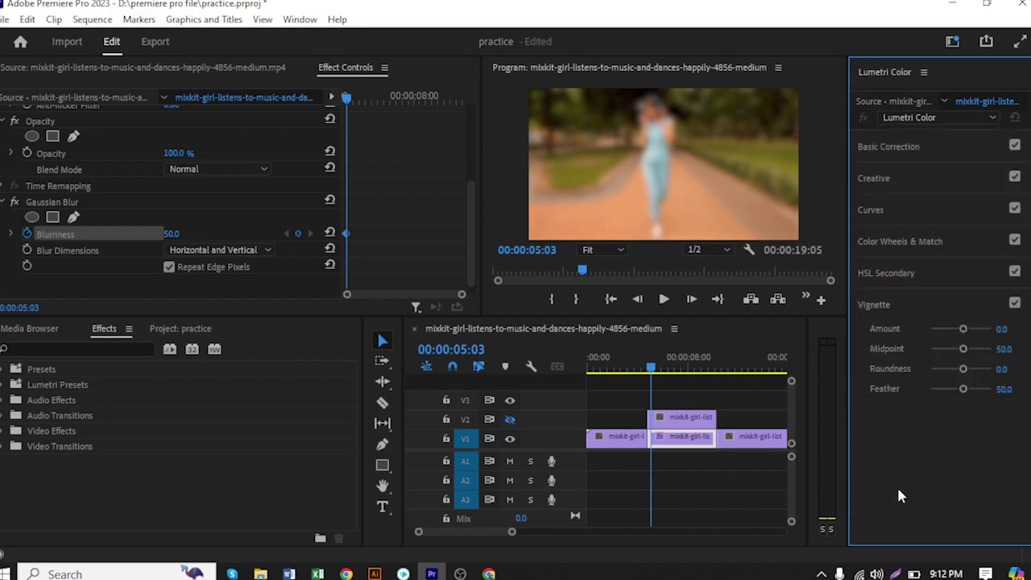
click(964, 330)
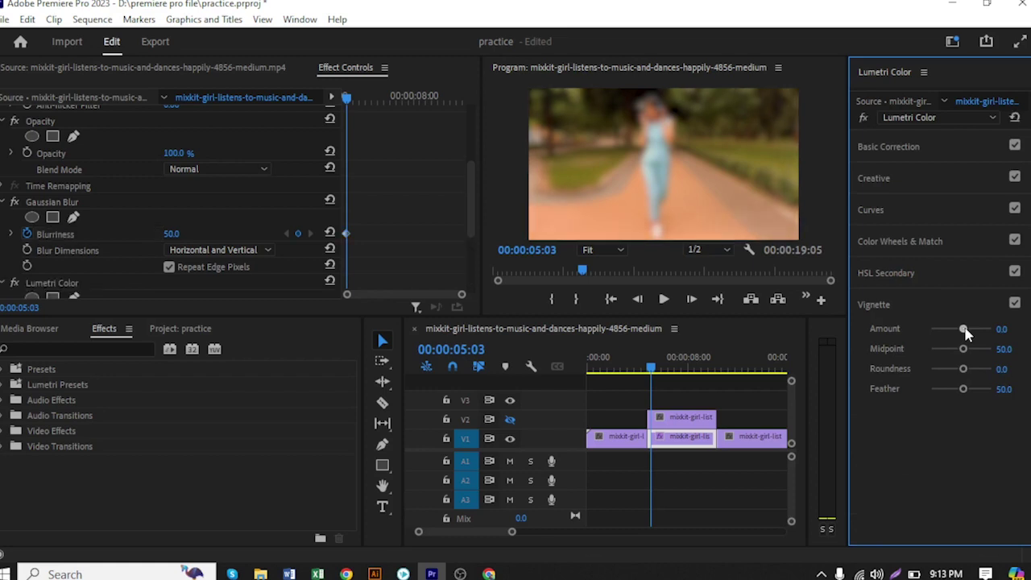
drag(964, 330, 984, 376)
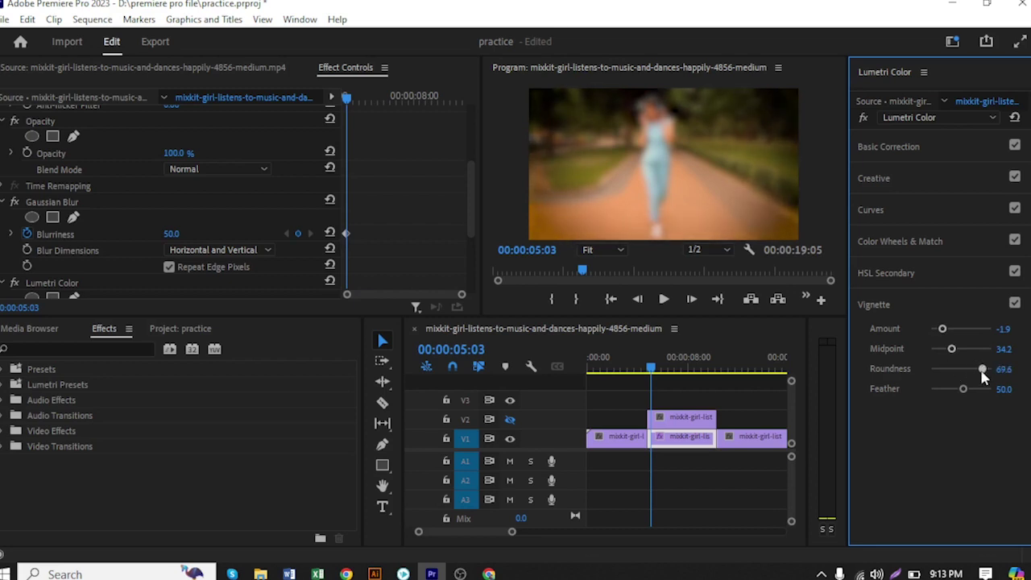
mouse_move(965, 390)
mouse_down()
mouse_move(944, 385)
mouse_move(961, 387)
mouse_up()
click(925, 73)
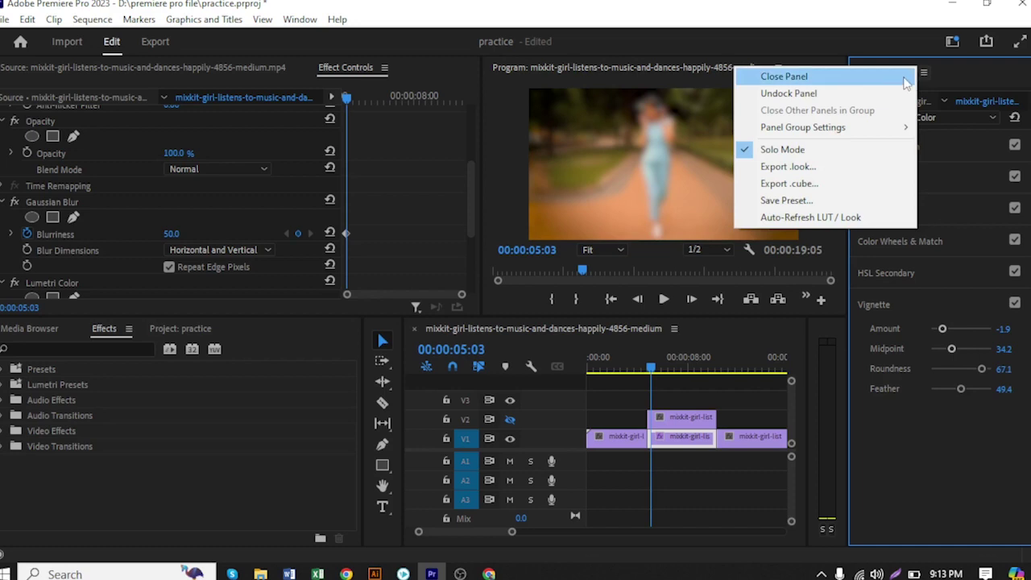
click(826, 79)
Make track V2 visible again and set the scale of its frame hold clip to 60.
click(595, 419)
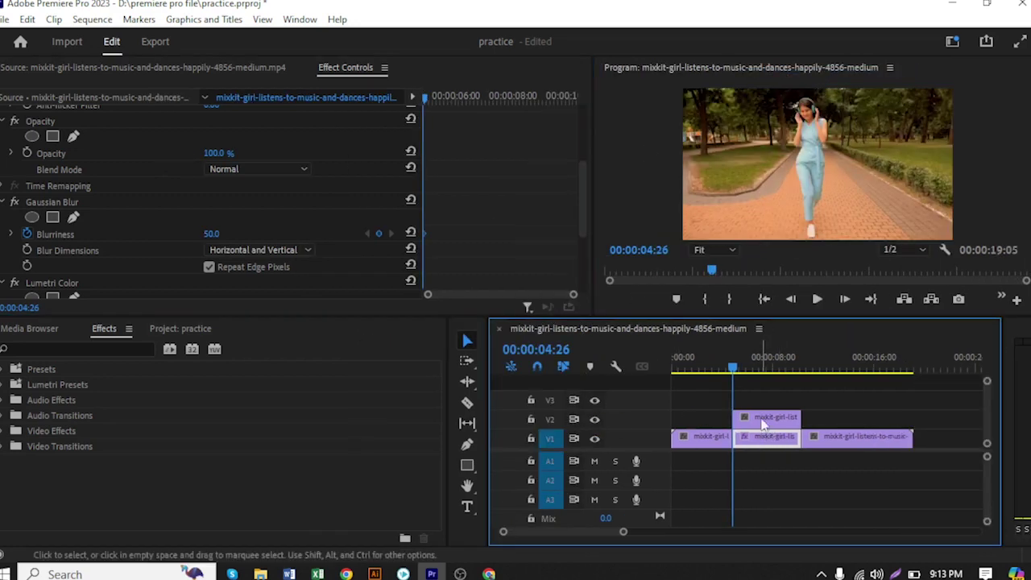
click(763, 425)
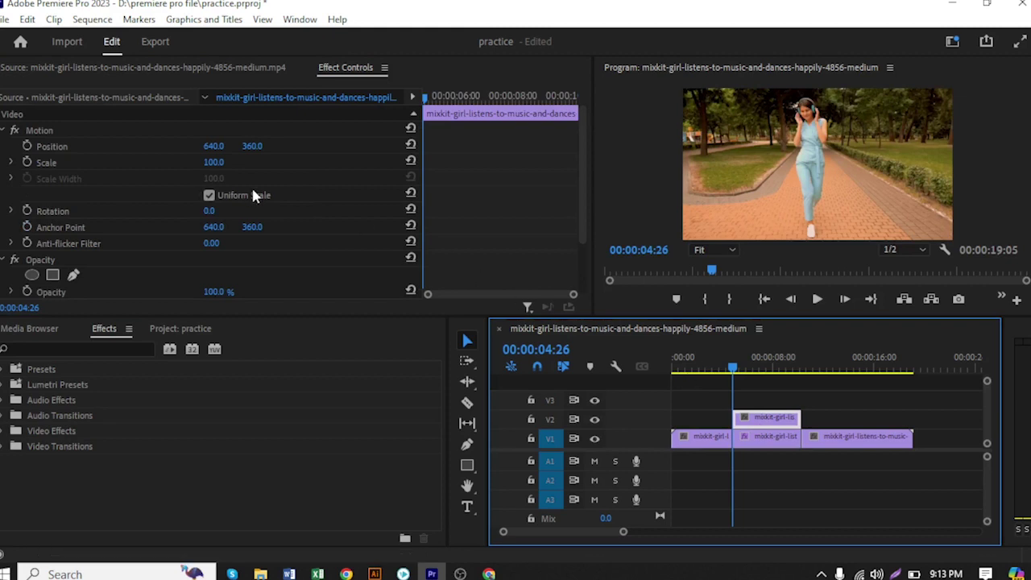
click(214, 162)
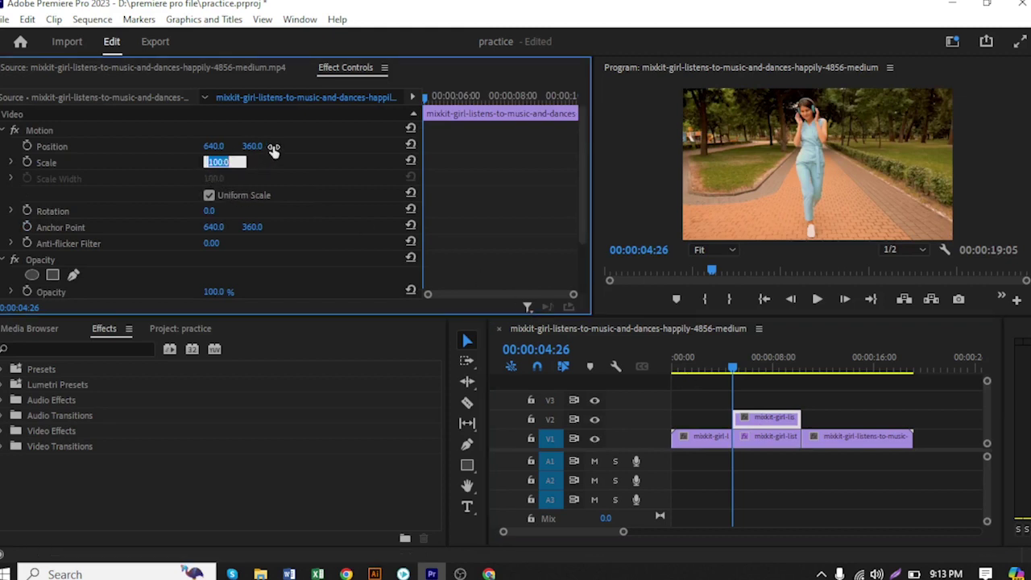
key(BackSpace)
text(60)
key(Return)
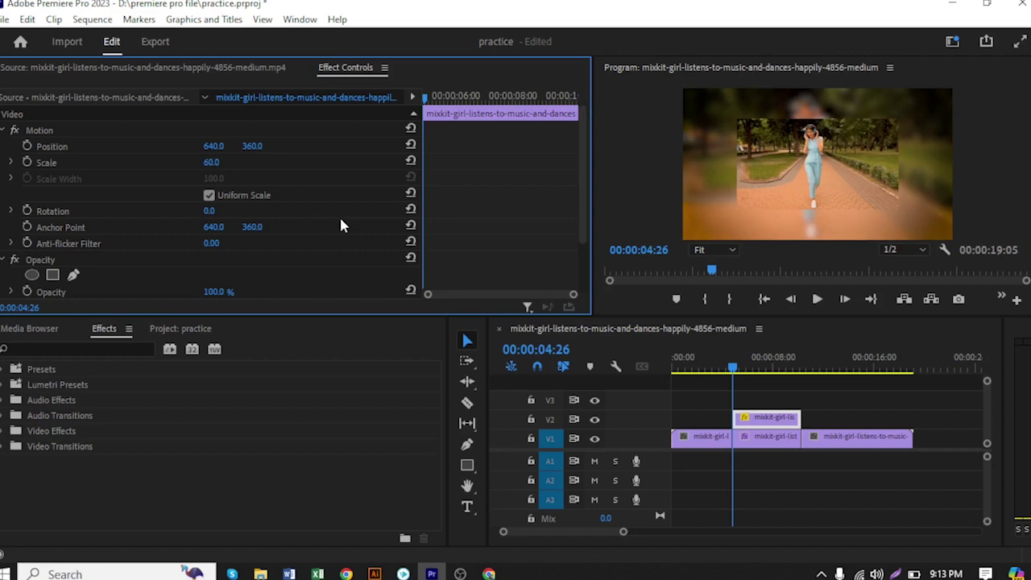
Rotate the V2 frame hold clip by -7° and move it straight up to track V3.
click(213, 210)
text(7)
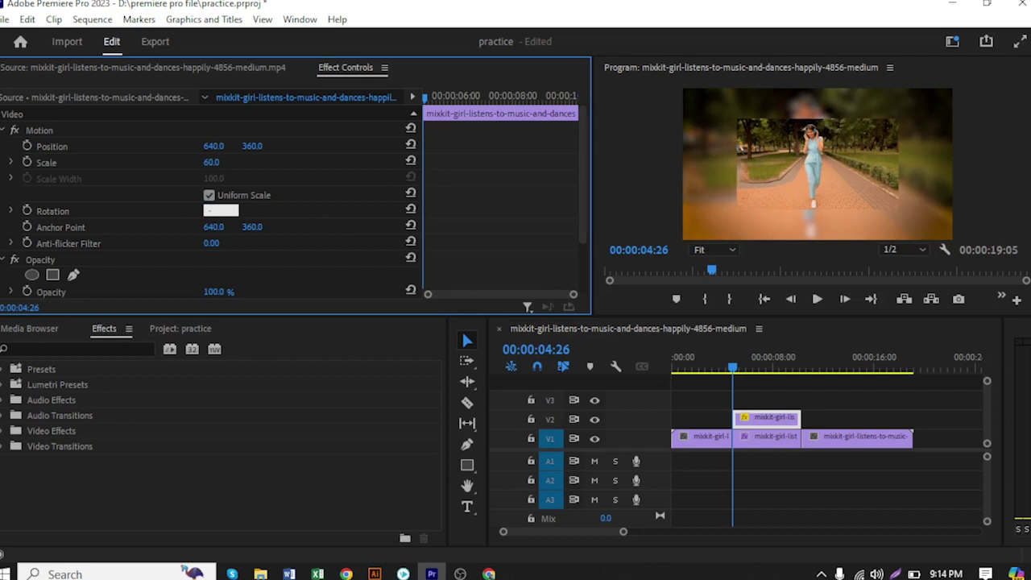
key(Return)
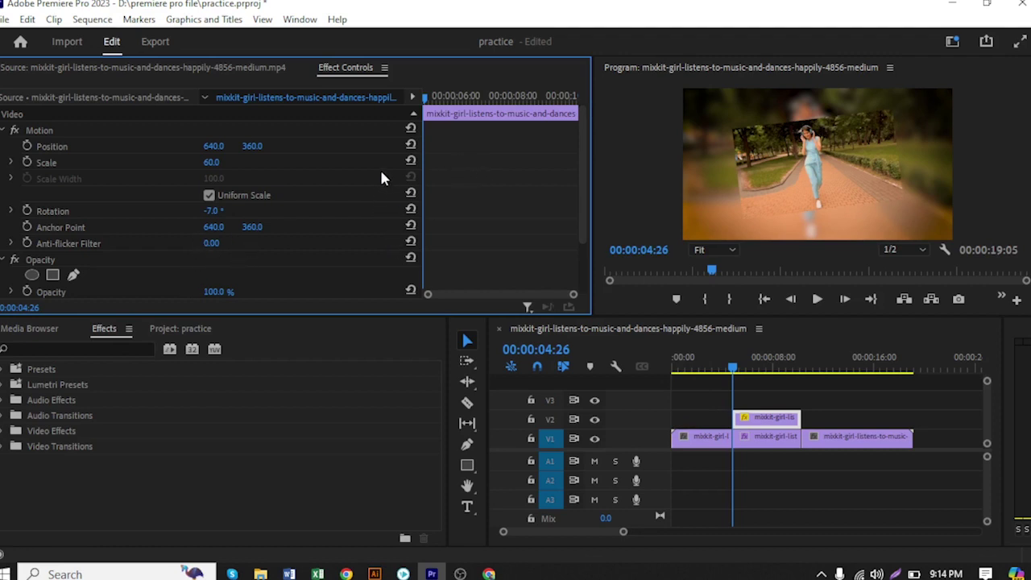
click(765, 424)
drag(765, 424, 768, 401)
Create a white color matte at 1280 × 720, 29.97 fps with square pixels, keeping the name Color Matte.
click(181, 328)
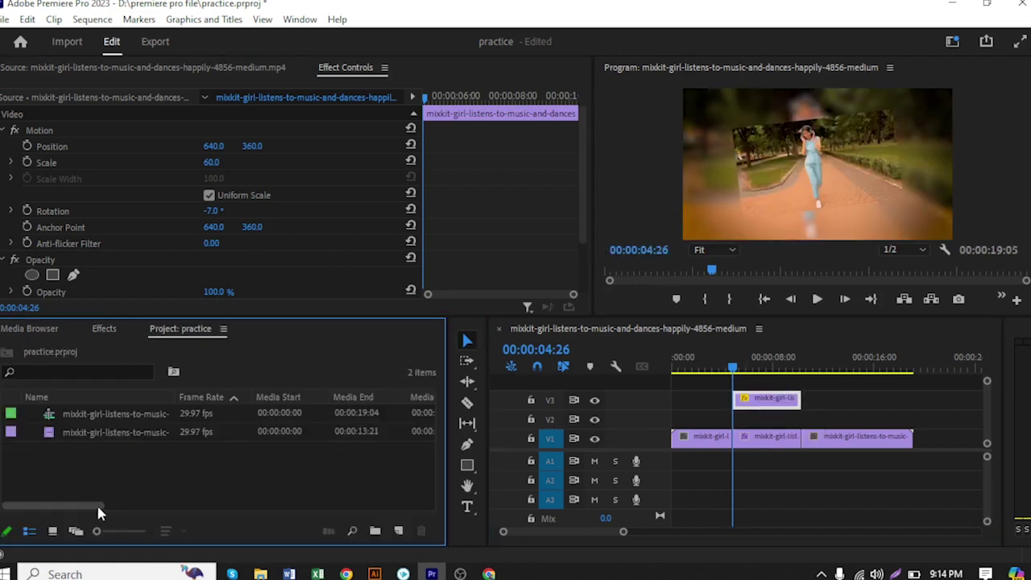
click(53, 533)
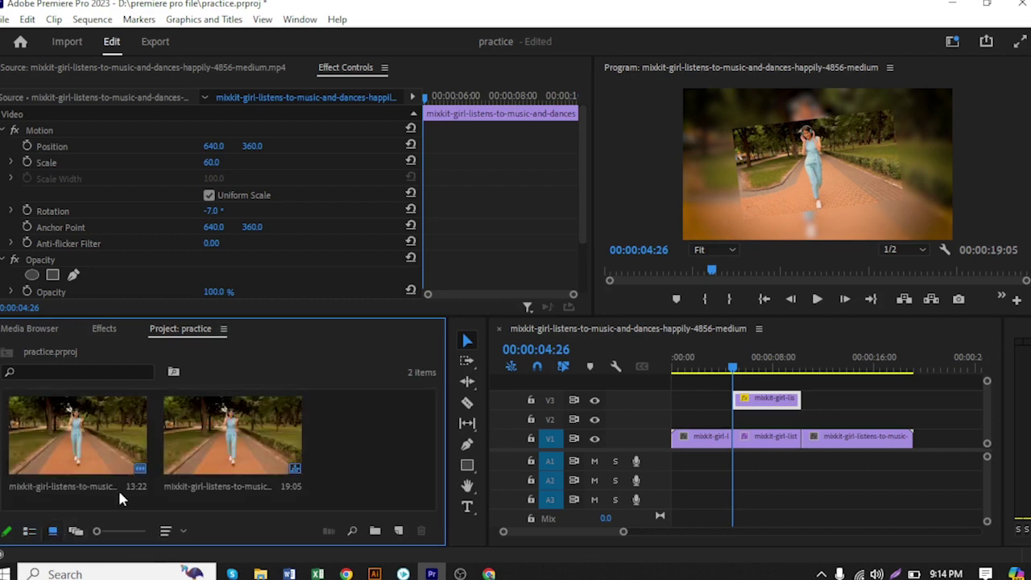
right_click(363, 426)
mouse_move(422, 206)
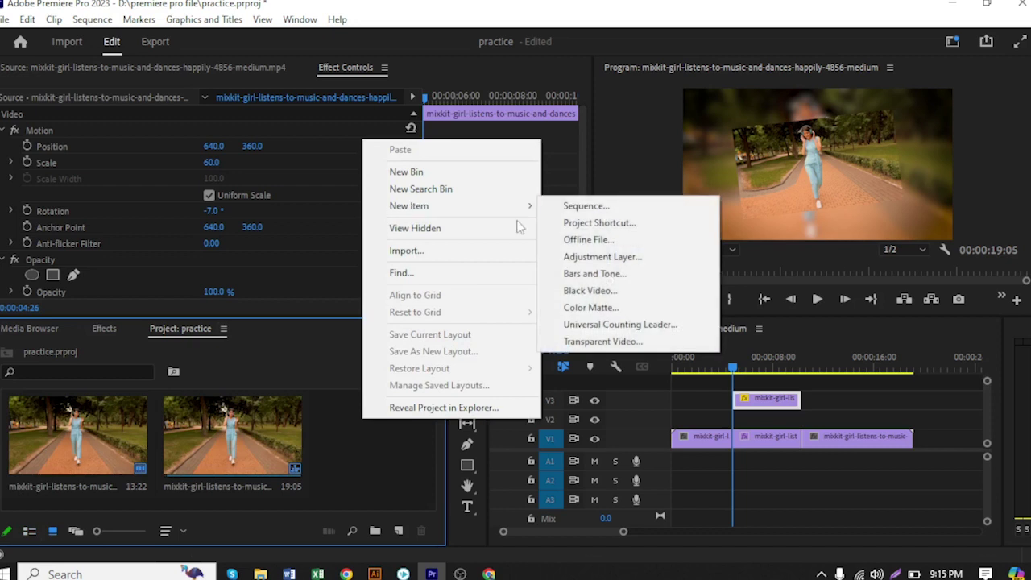
click(604, 316)
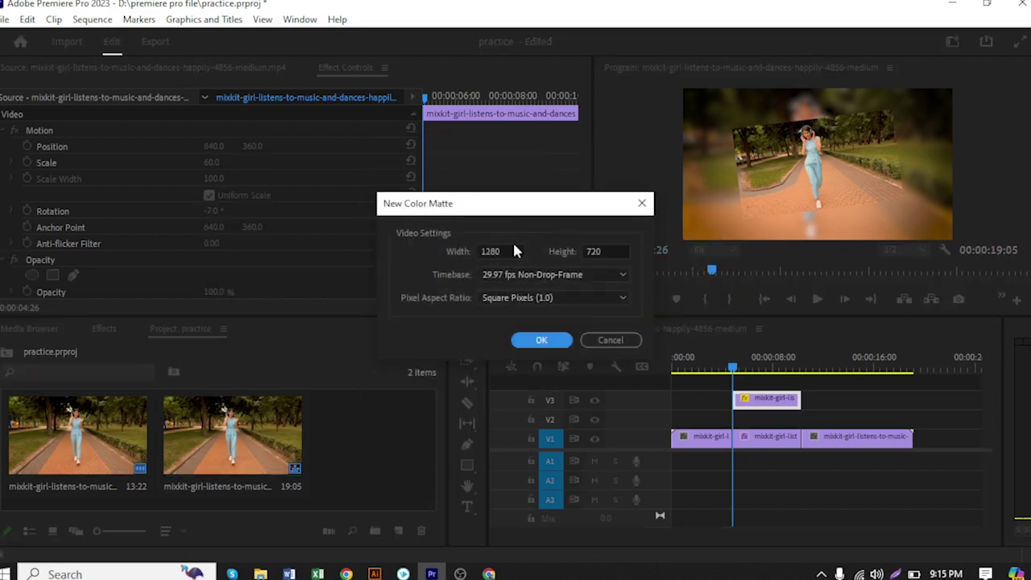
click(541, 341)
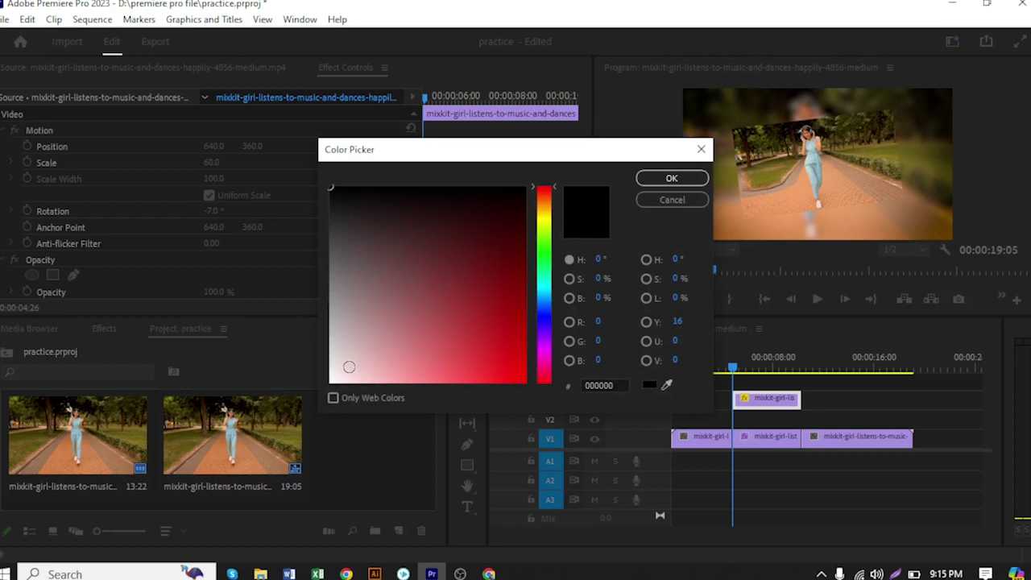
drag(349, 367, 309, 400)
click(675, 179)
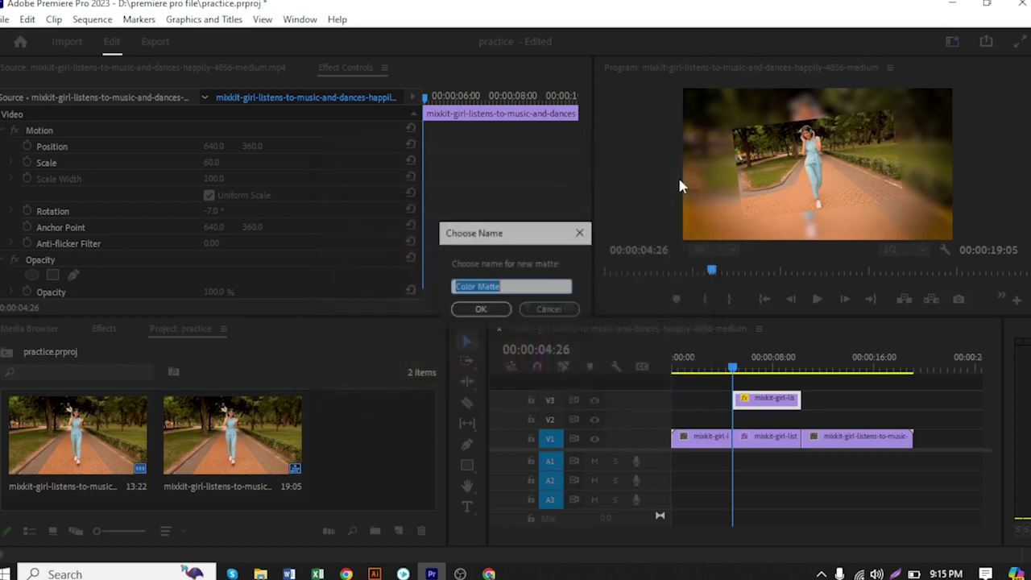
click(498, 313)
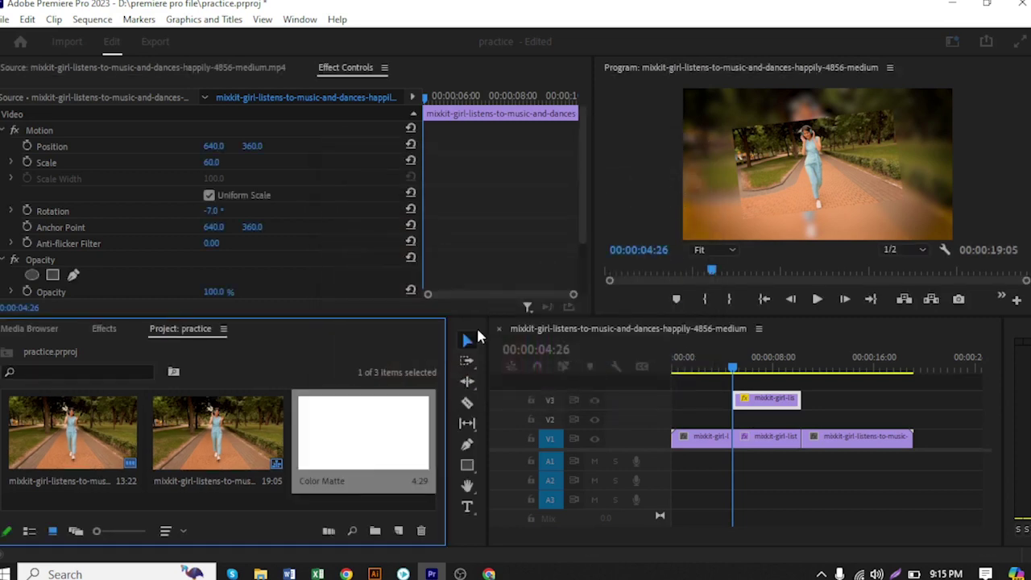
Place the color matte on V2 beneath the tilted still, matching its length, and paste the still's Motion, Opacity and Time Remapping attributes onto it.
drag(360, 446, 801, 420)
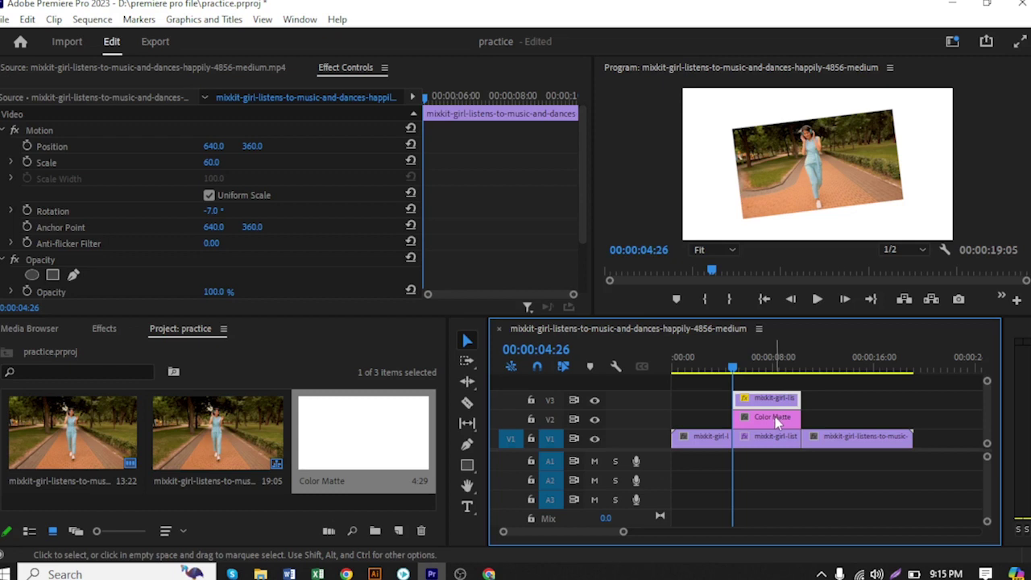
mouse_move(775, 416)
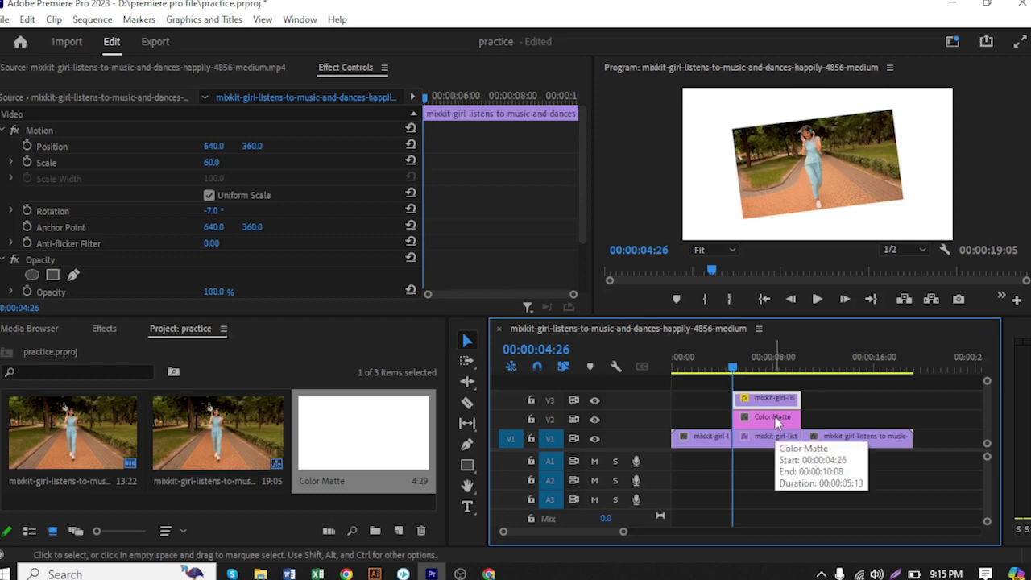
click(775, 417)
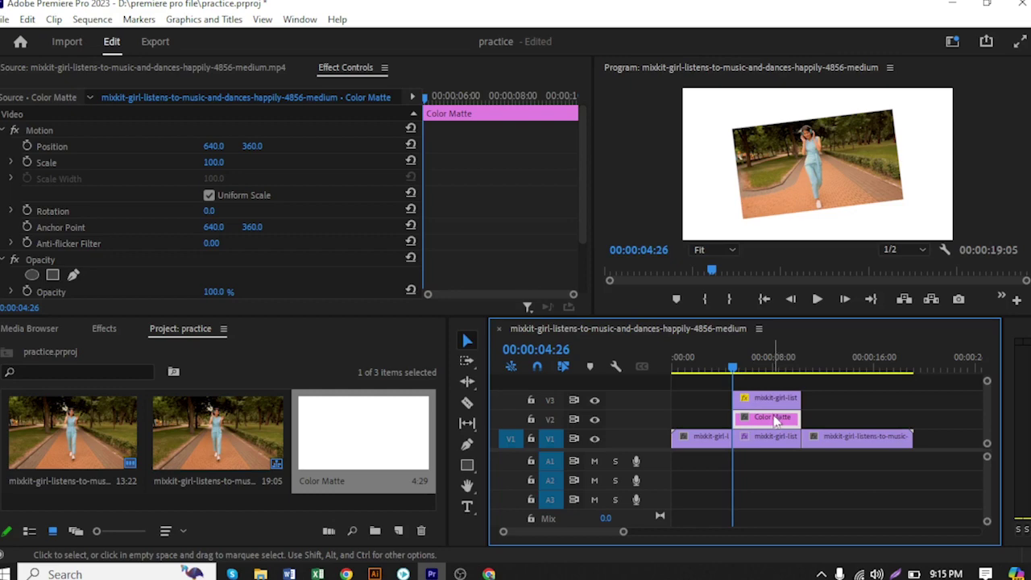
right_click(775, 417)
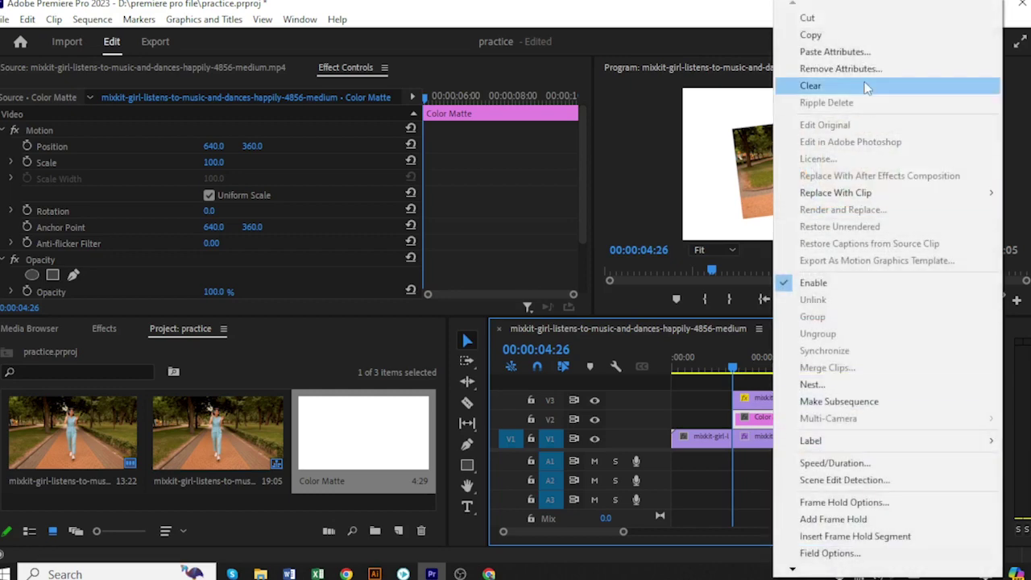
click(845, 58)
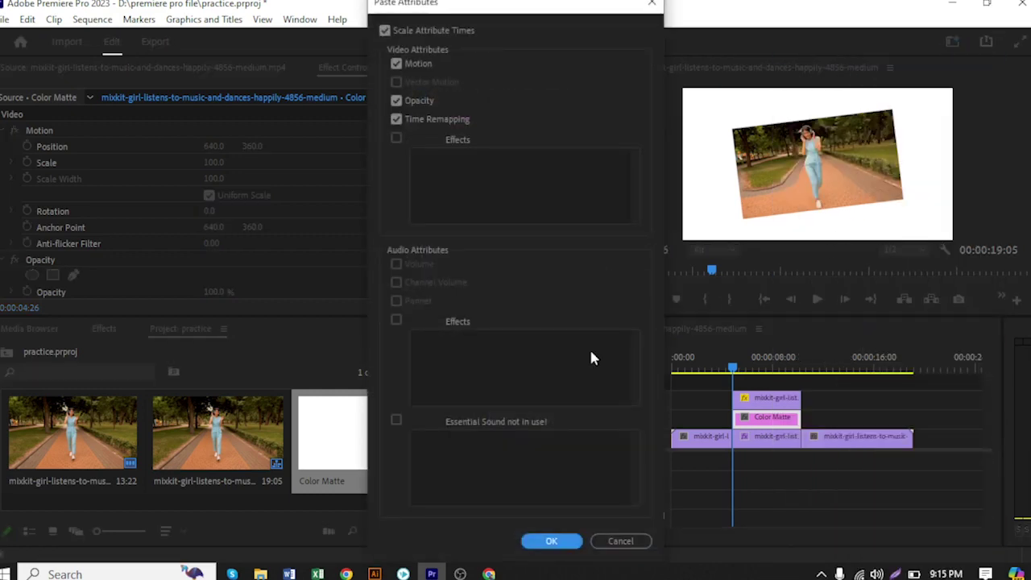
click(548, 543)
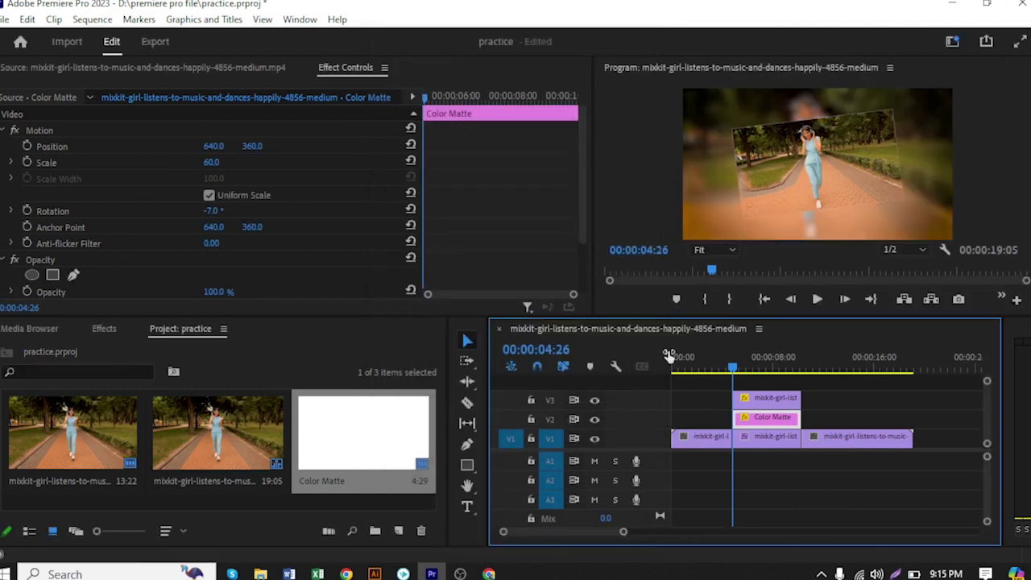
Set the color matte's scale to 65 so it frames the still as a white border.
click(212, 162)
click(238, 161)
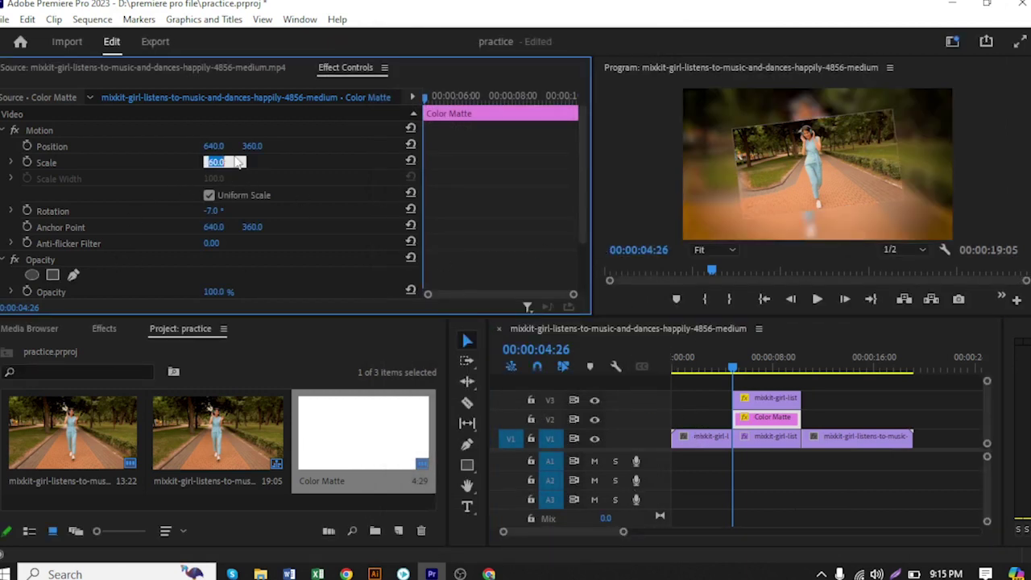
key(BackSpace)
text(65)
key(Return)
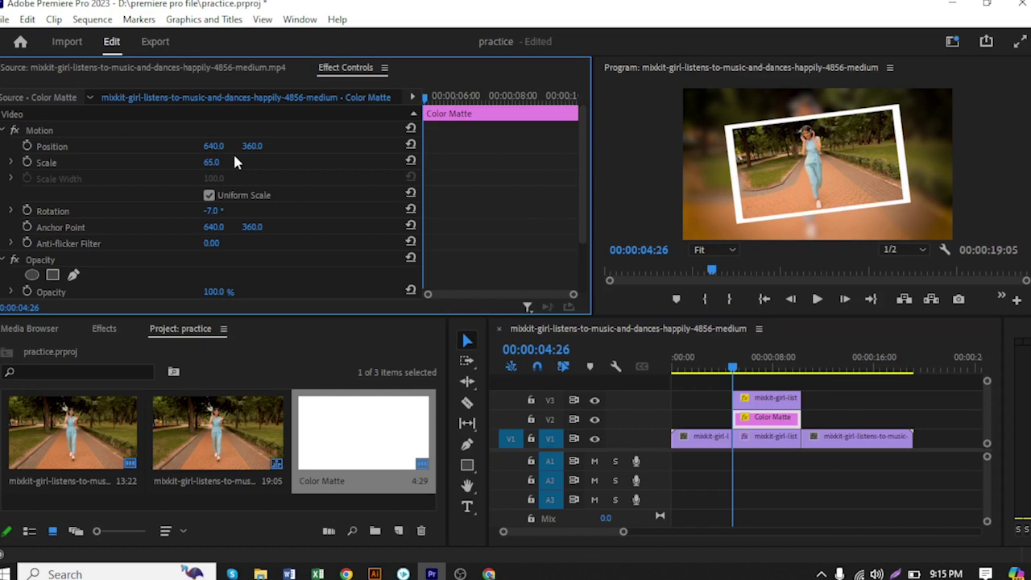
Nest the V3 still and the V2 color matte together into one sequence, keeping the suggested name.
click(804, 388)
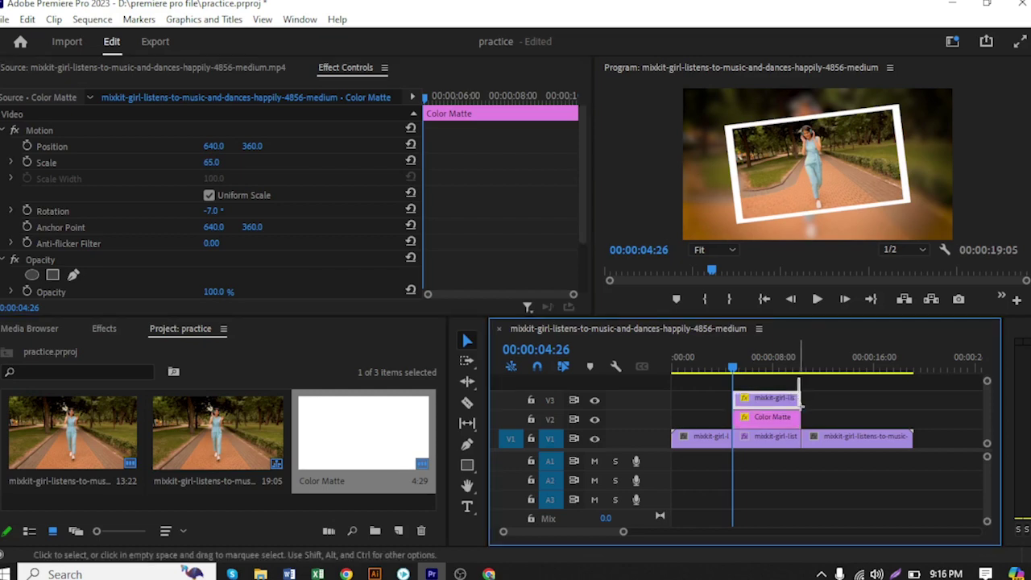
right_click(786, 410)
click(819, 385)
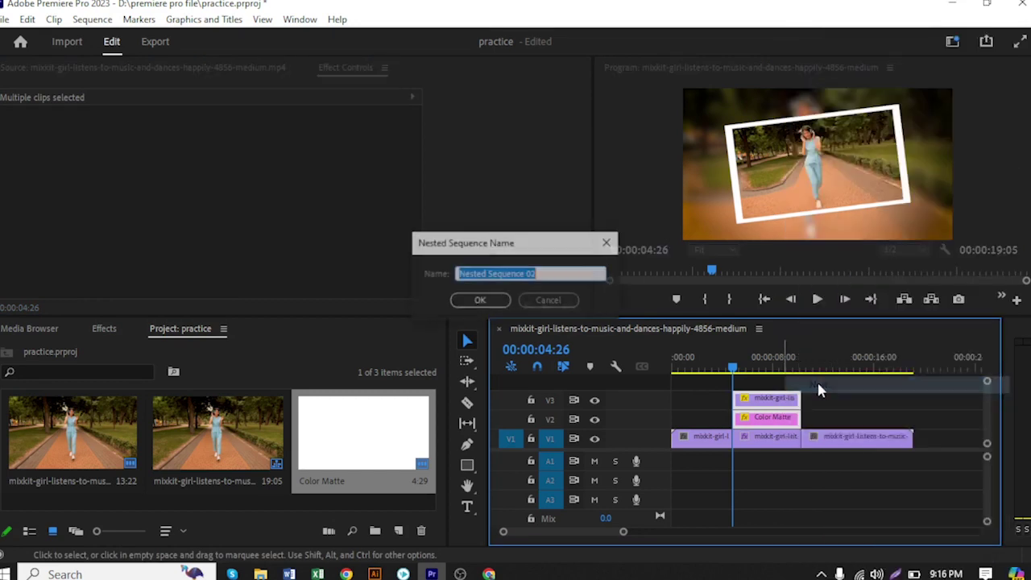
click(480, 301)
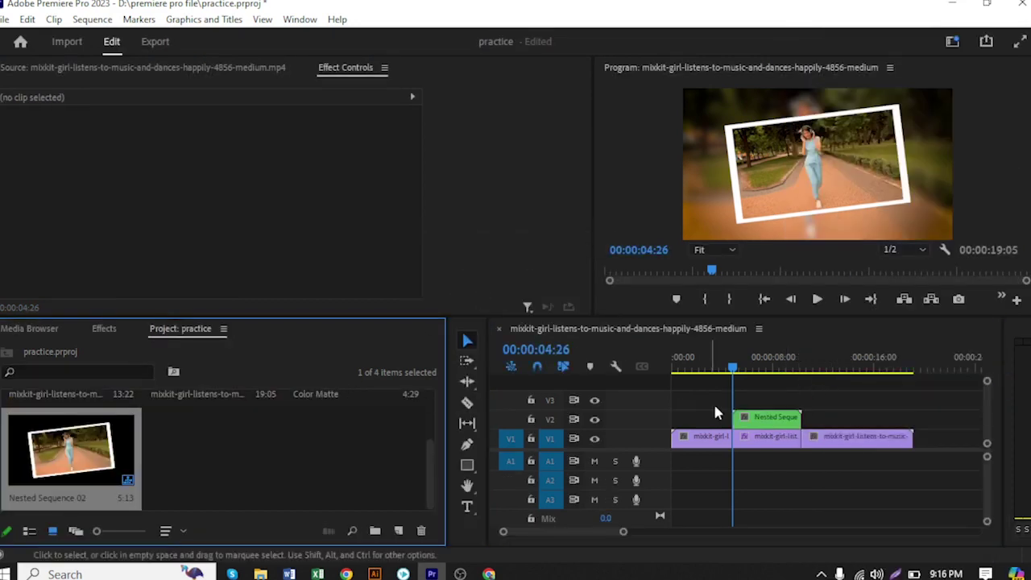
Enable Position and Rotation keyframing on the nested sequence at 00:00:05:10.
click(754, 418)
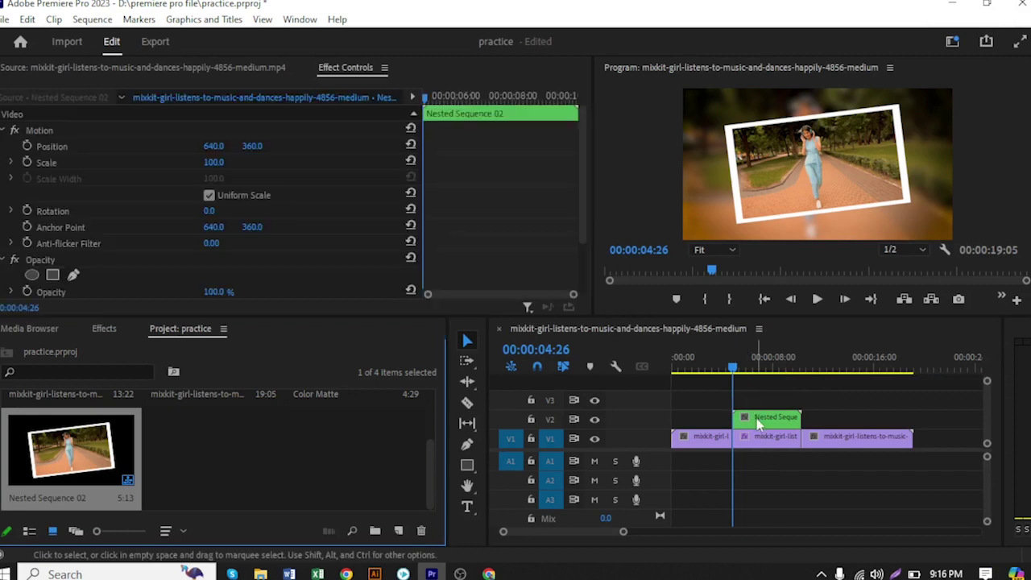
click(309, 214)
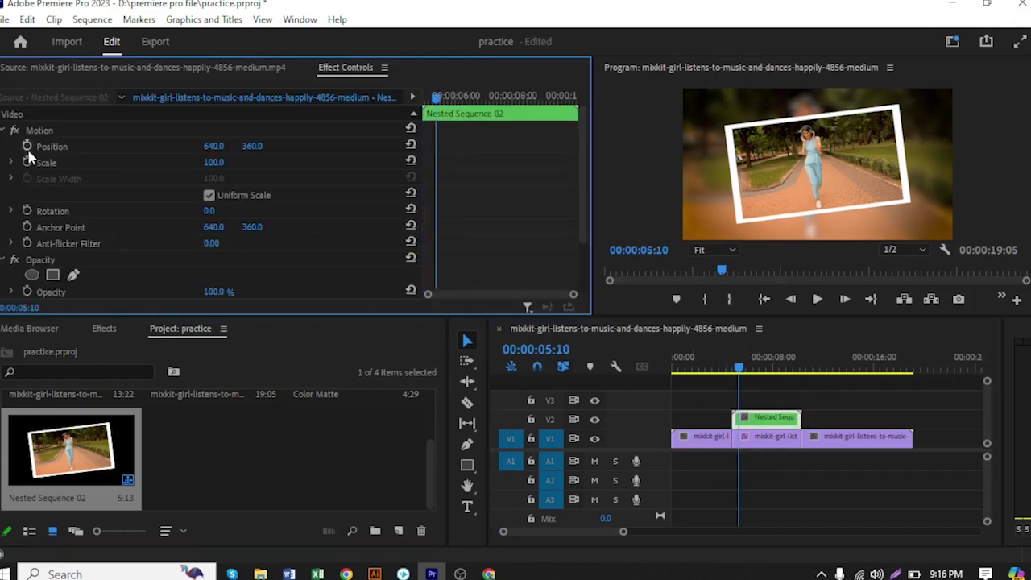
click(27, 146)
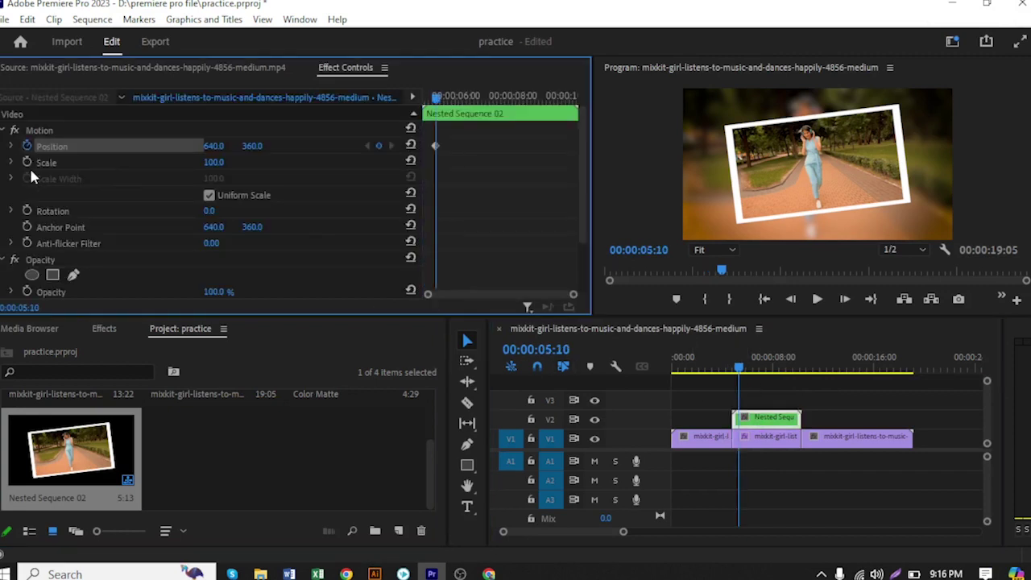
click(27, 210)
At 00:00:06:27, keyframe the nested sequence's Scale at 120 and its Rotation at 5°.
drag(435, 99, 481, 98)
click(213, 163)
key(BackSpace)
text(12)
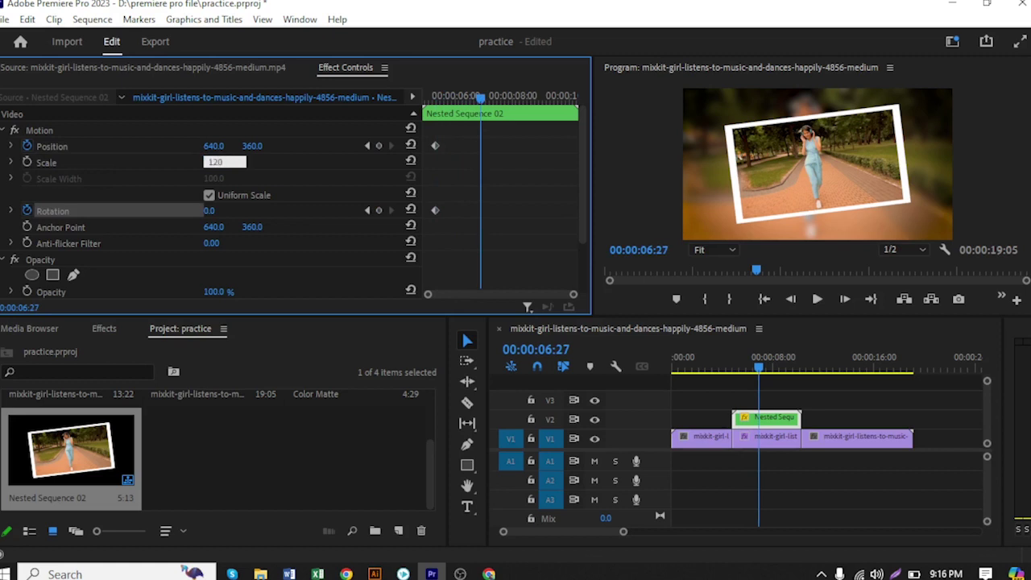
text(0)
key(Return)
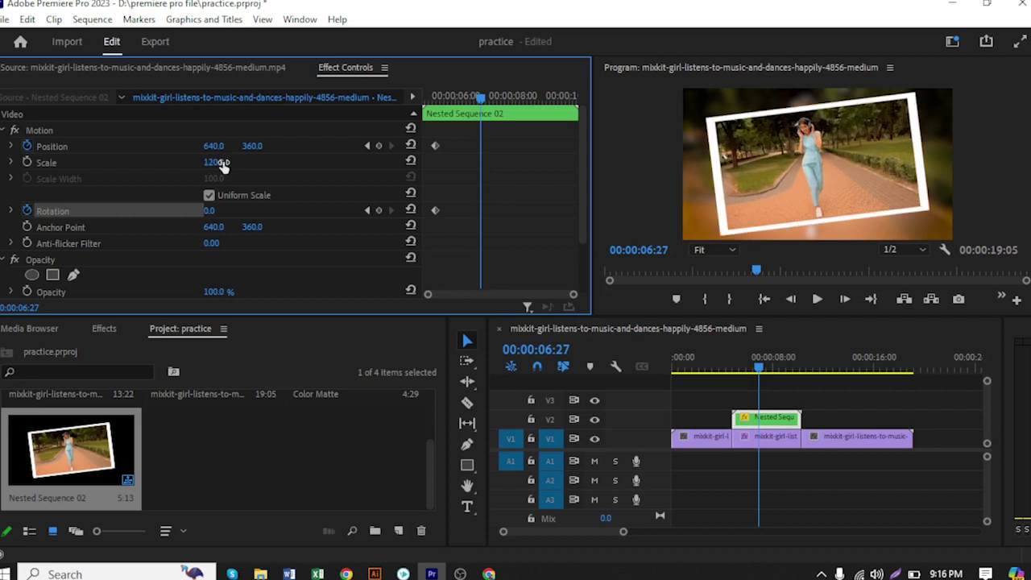
click(28, 163)
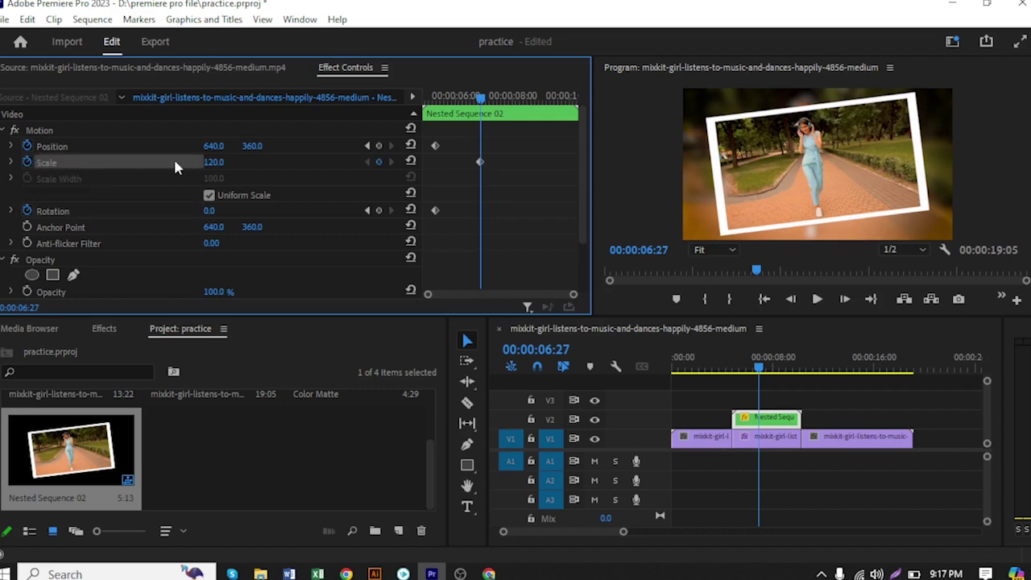
click(208, 211)
text(5)
key(Return)
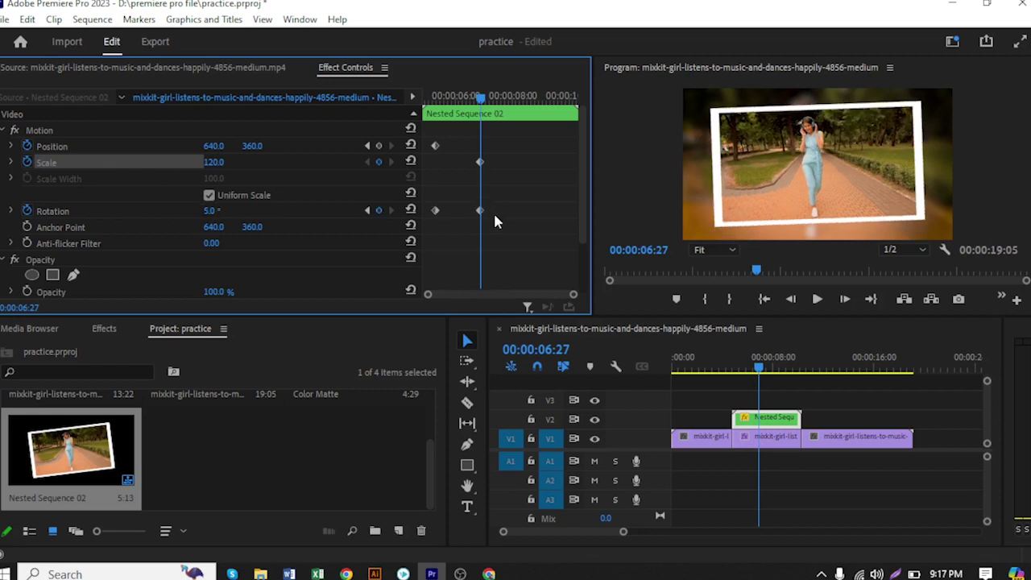
Set the starting Scale keyframe of 100 and the first Rotation keyframe at 00:00:04:26, and select both ending keyframes.
key(Up)
click(436, 211)
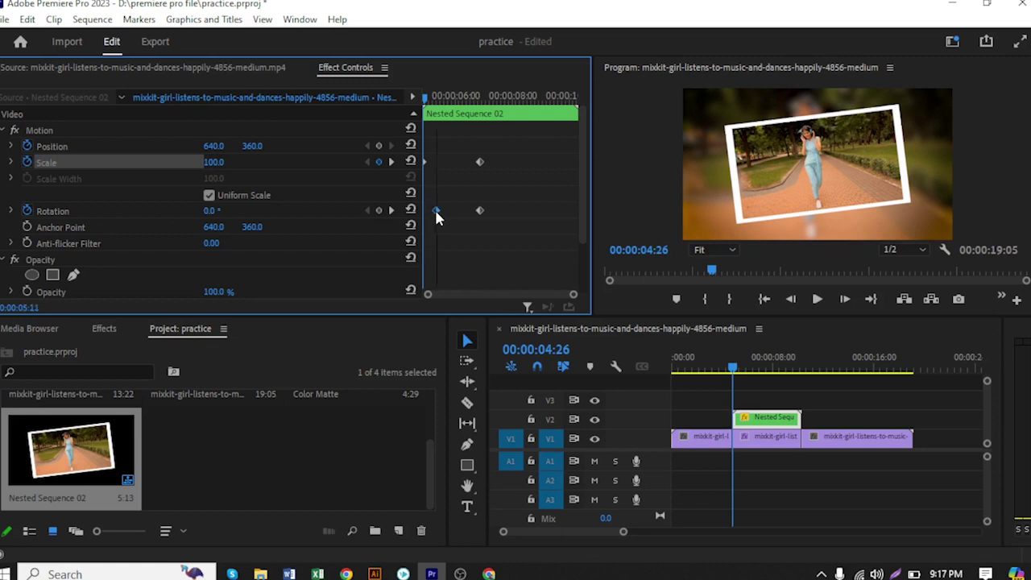
drag(478, 150, 510, 244)
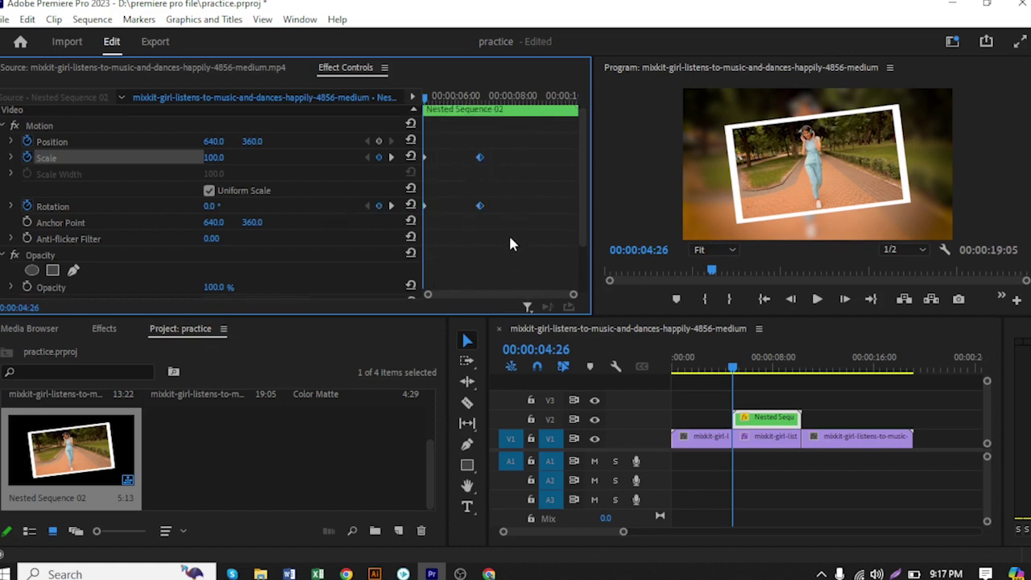
drag(481, 159, 715, 175)
Import iphone-camera-capture-6448.mp3 from Downloads and place its audio on track A1 at the start of the nested sequence.
double_click(273, 450)
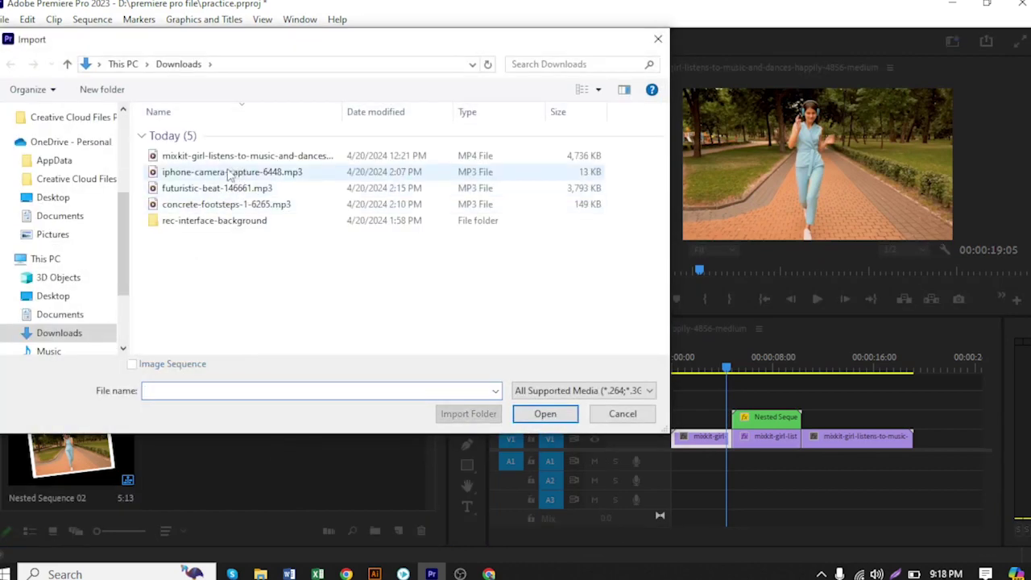
click(224, 176)
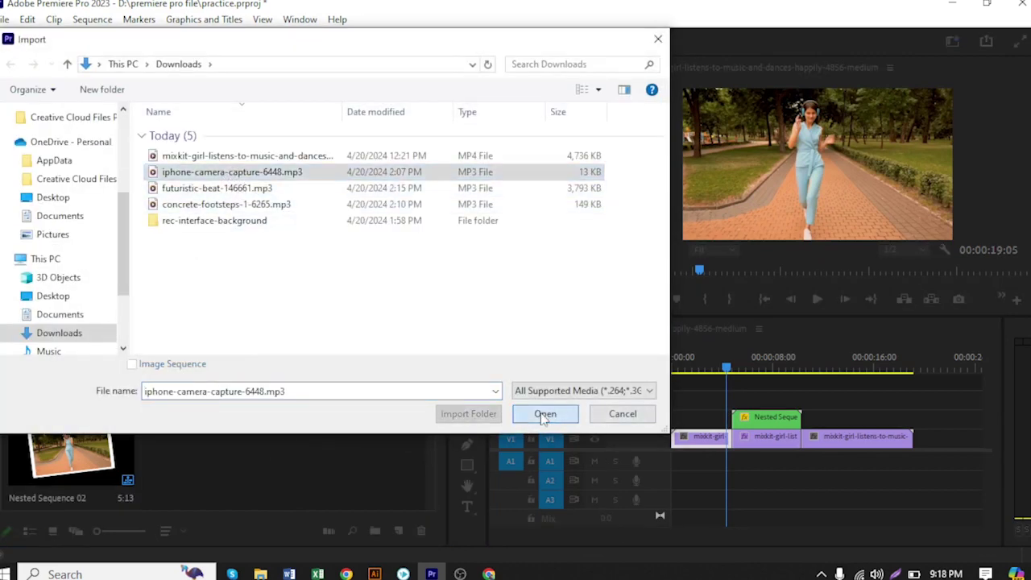
click(545, 413)
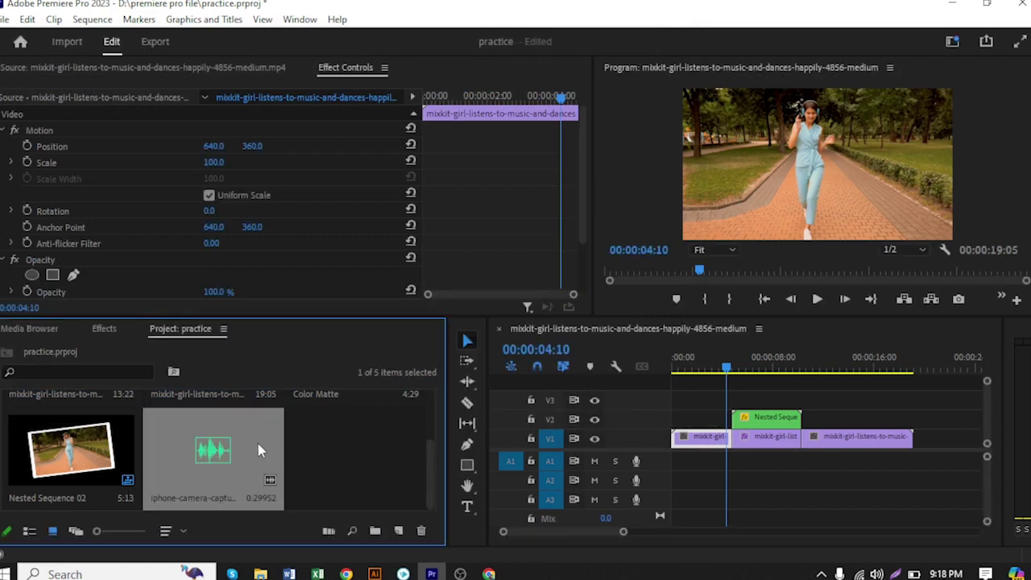
double_click(258, 443)
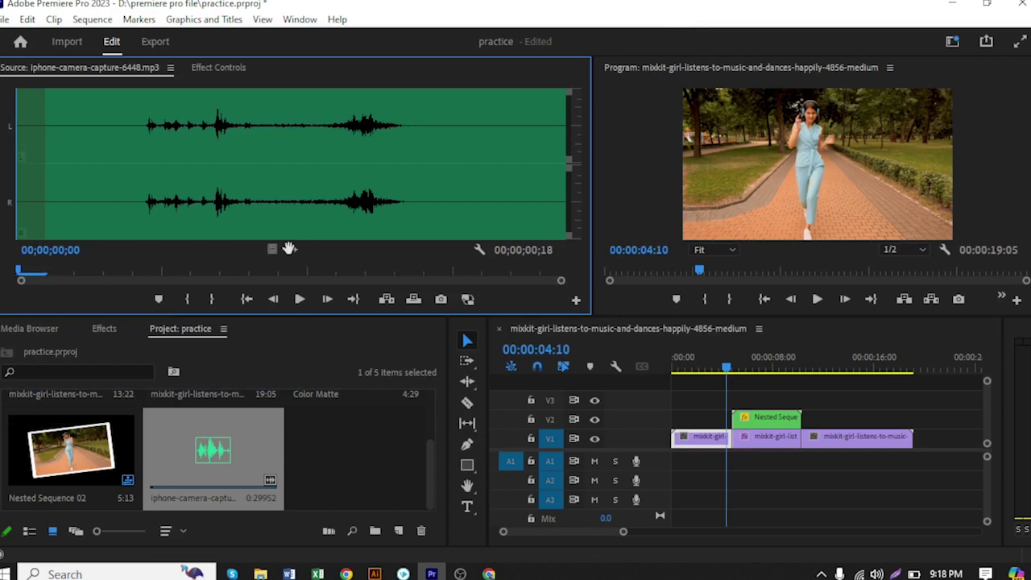
drag(294, 250, 746, 472)
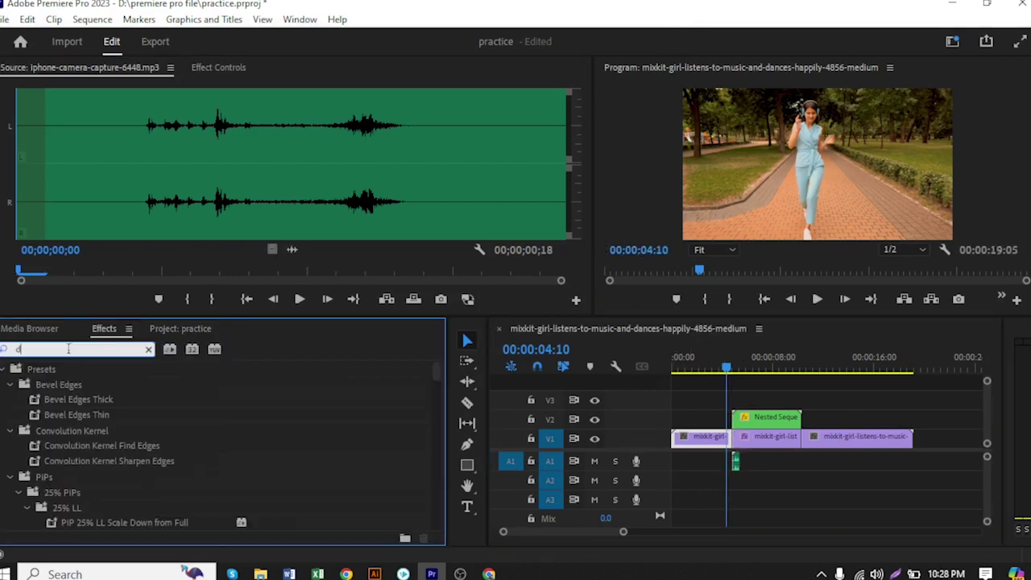
Find the Dip to White video transition and apply it at the cut between the first and second clips on V1.
click(148, 349)
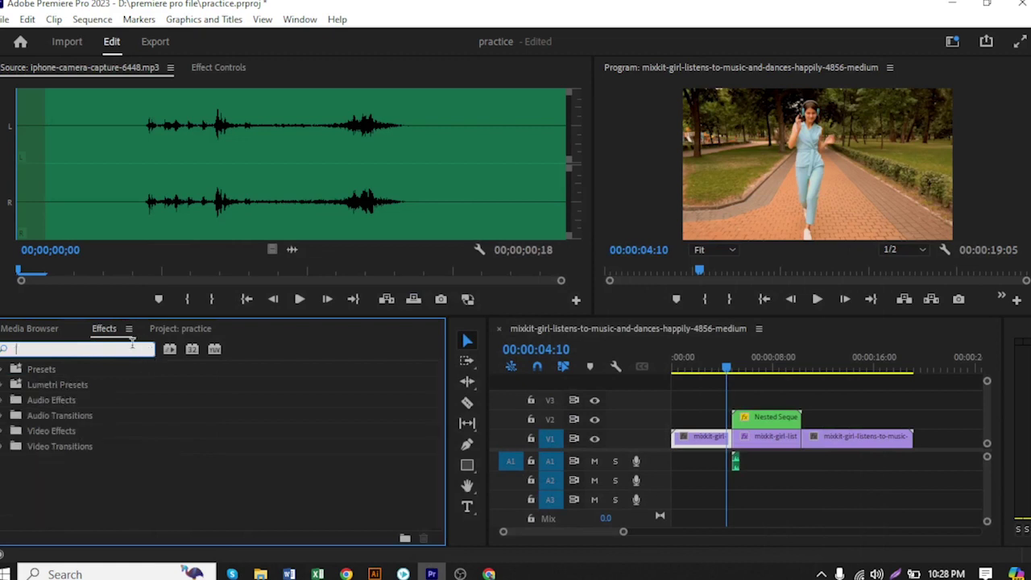
text(di)
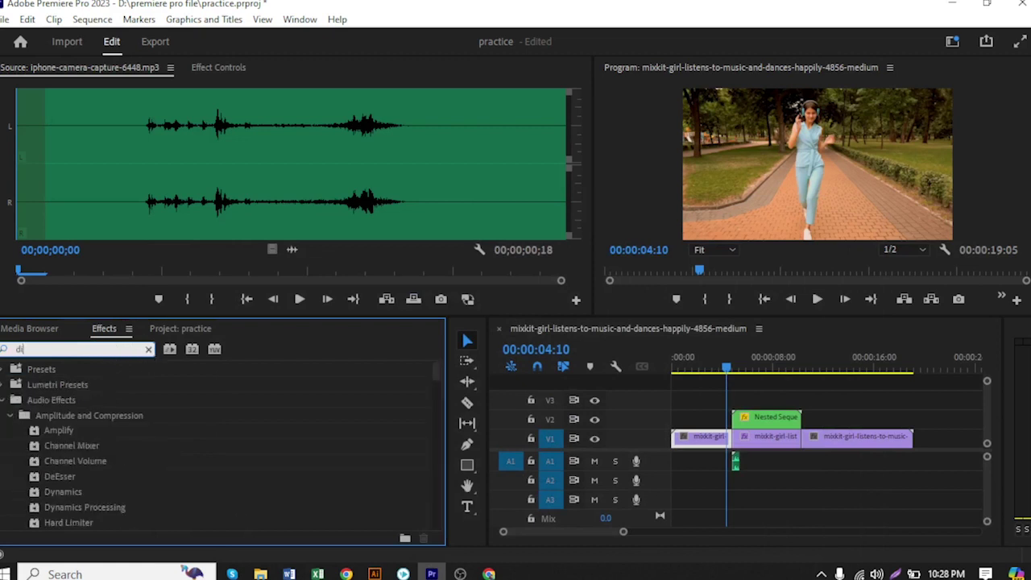
text(p)
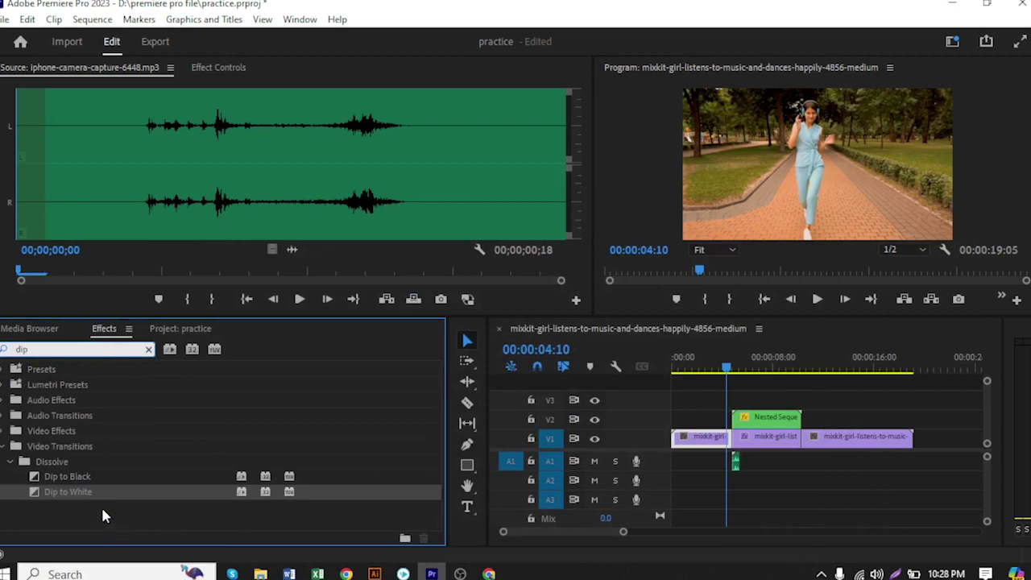
drag(98, 486, 735, 456)
Import futuristic-beat-146661.mp3 from Downloads and open it for source trimming.
click(170, 332)
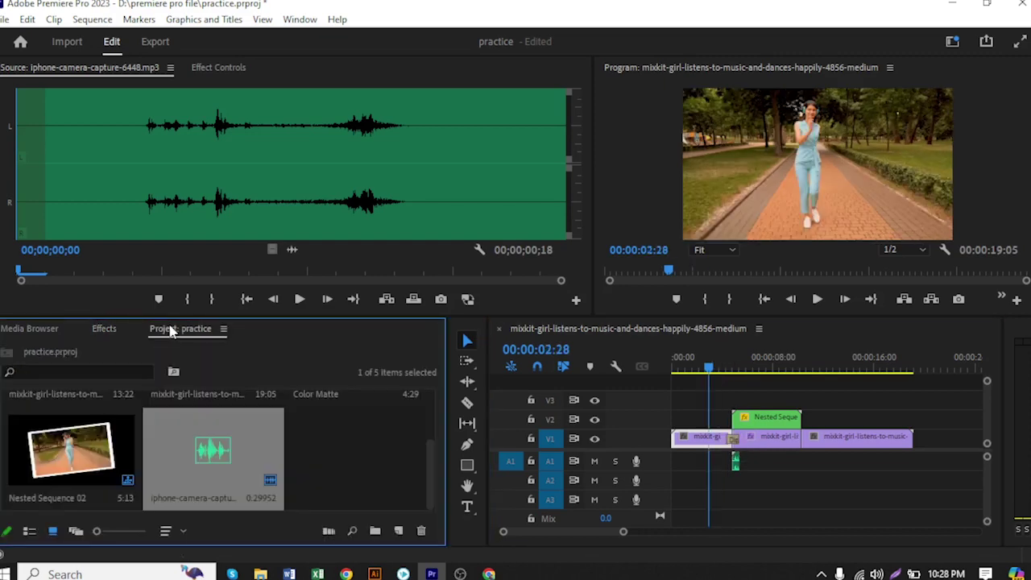
double_click(344, 462)
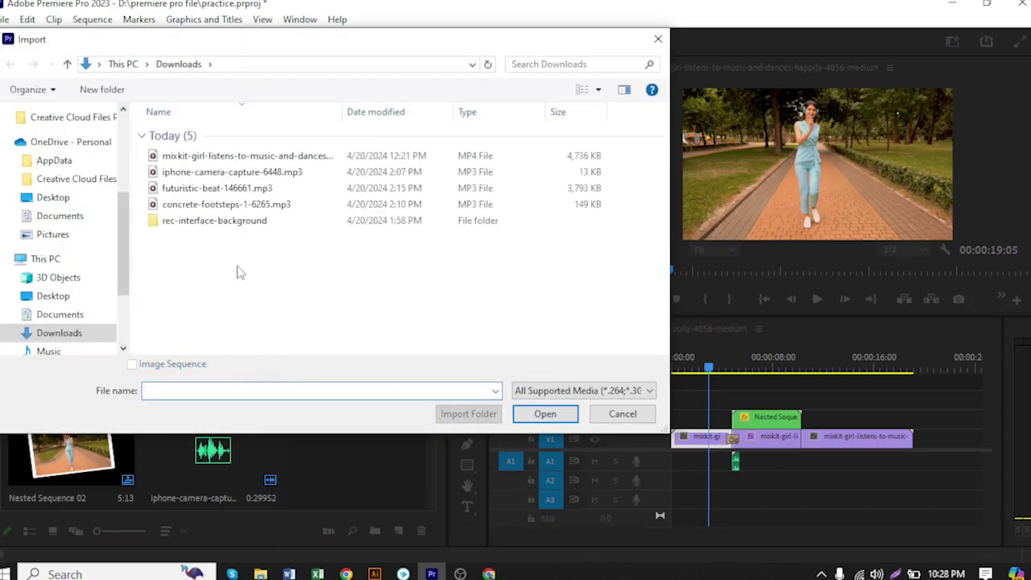
click(208, 190)
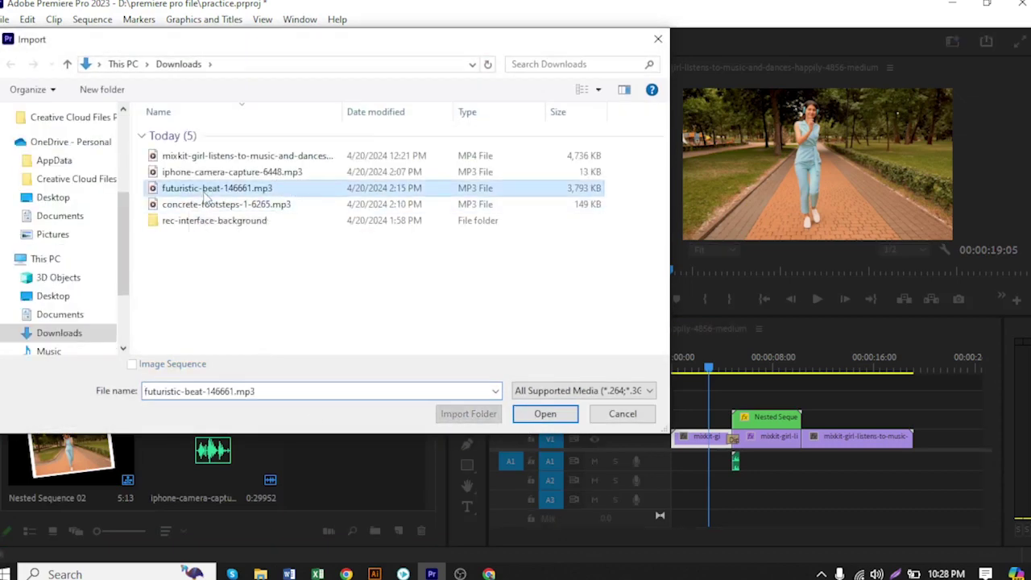
click(545, 413)
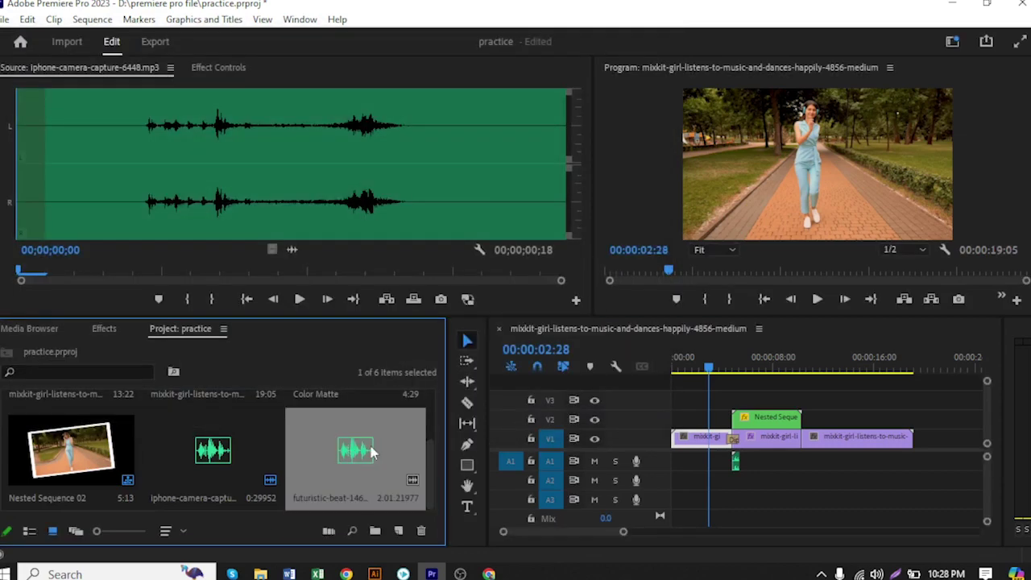
double_click(392, 455)
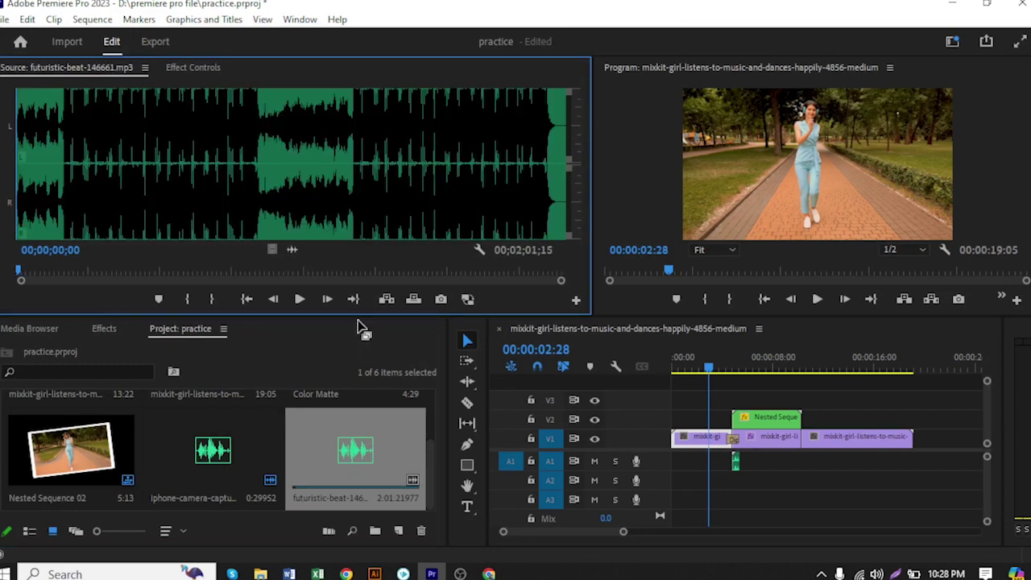
Mark the music source from 00;00;11;04 to 00;00;37;06 and place its audio on track A2 at the sequence start.
drag(19, 272, 62, 272)
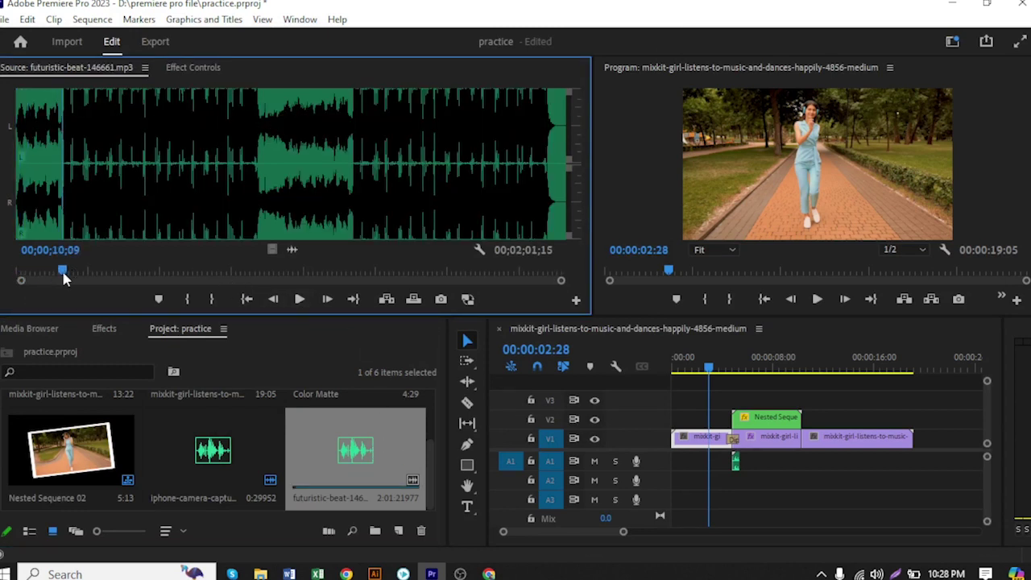
click(184, 300)
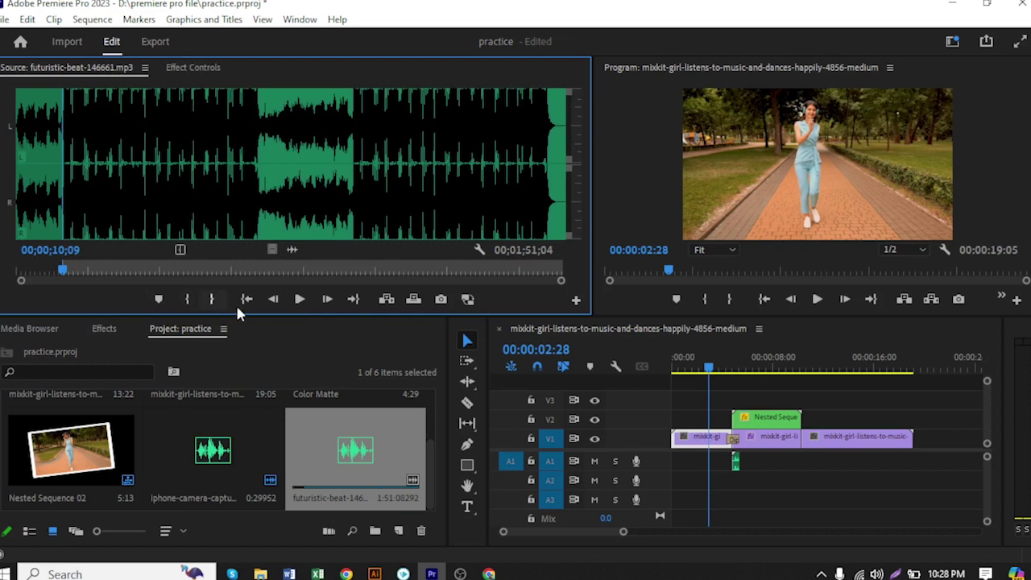
drag(64, 272, 68, 272)
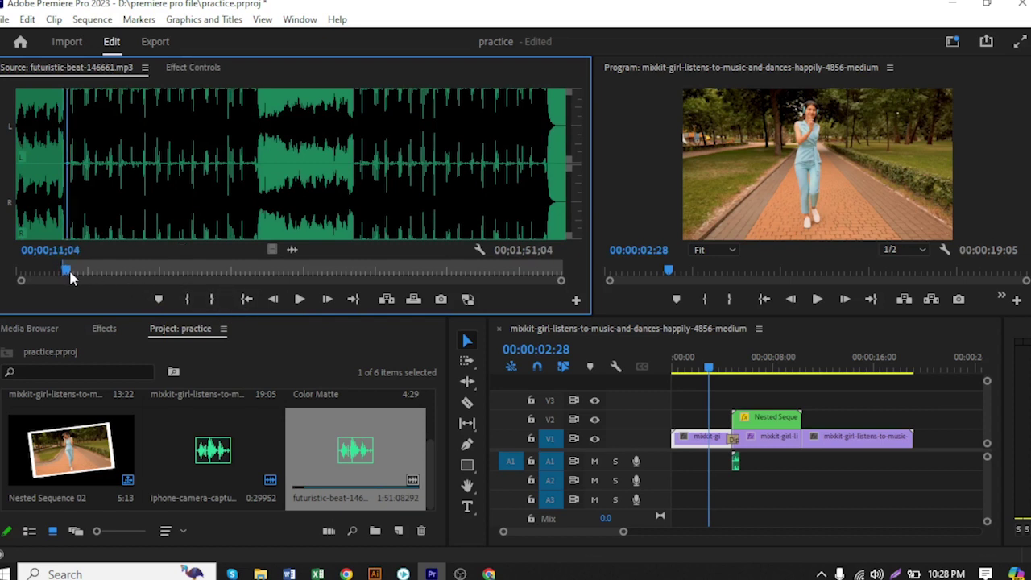
click(186, 299)
drag(68, 272, 184, 272)
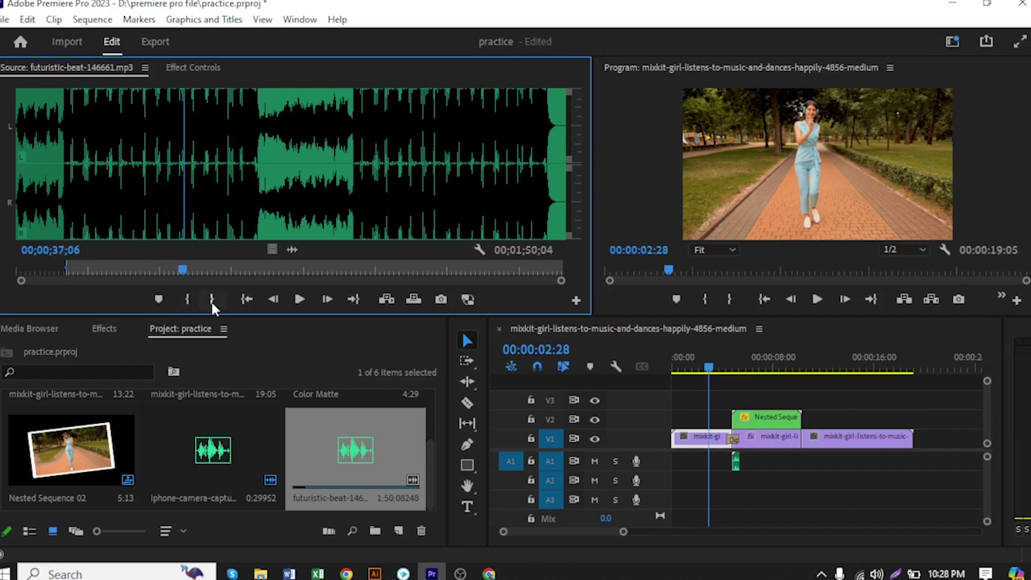
click(212, 299)
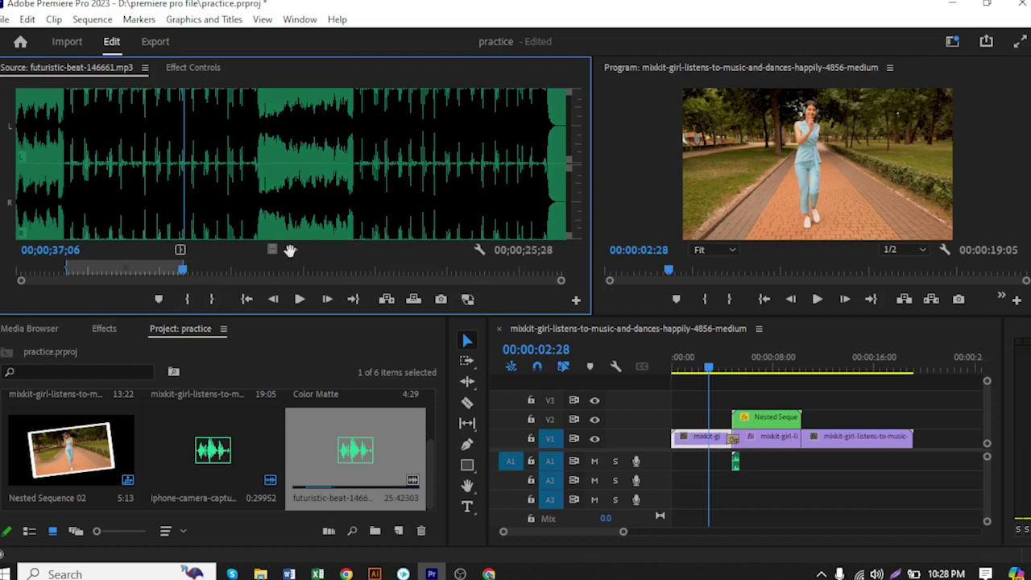
drag(290, 251, 804, 462)
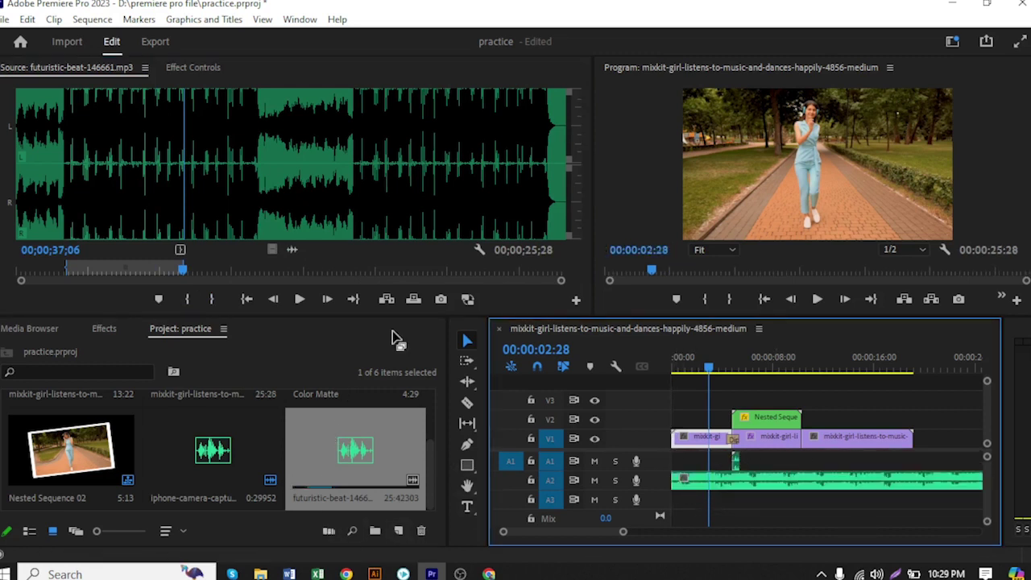
Split the music on A2 where the last video clip ends and delete the excess part.
click(467, 403)
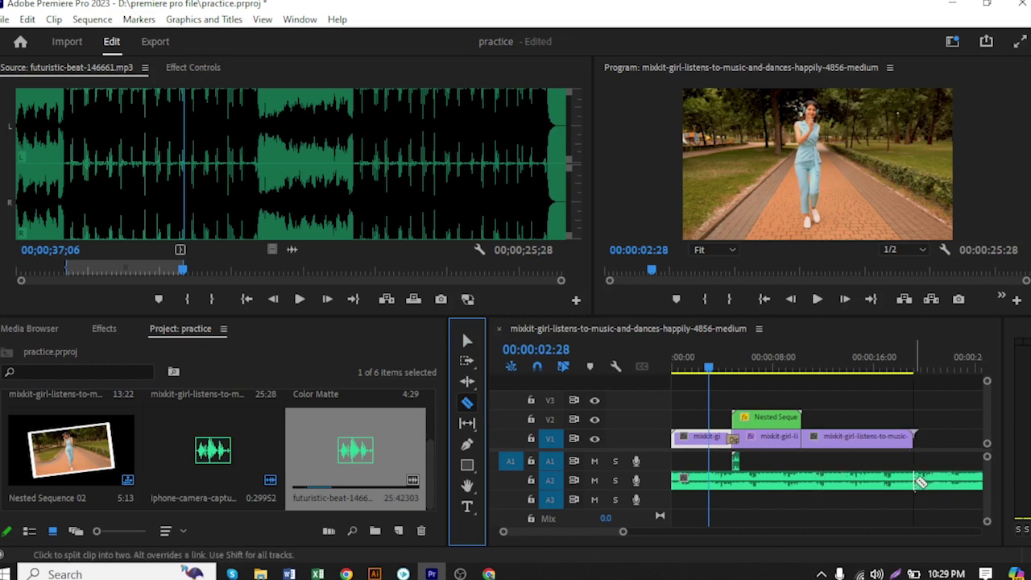
click(921, 481)
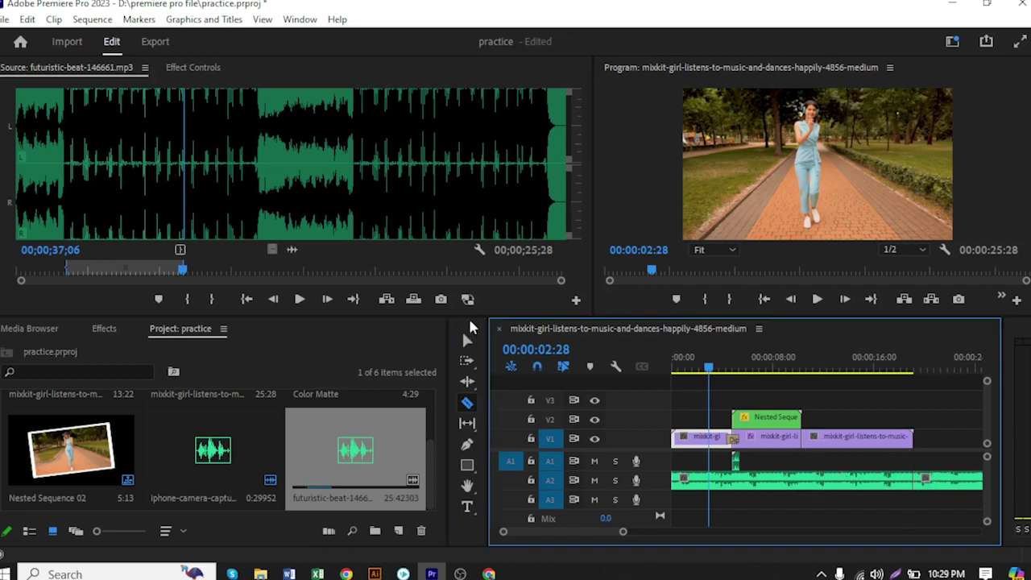
click(468, 338)
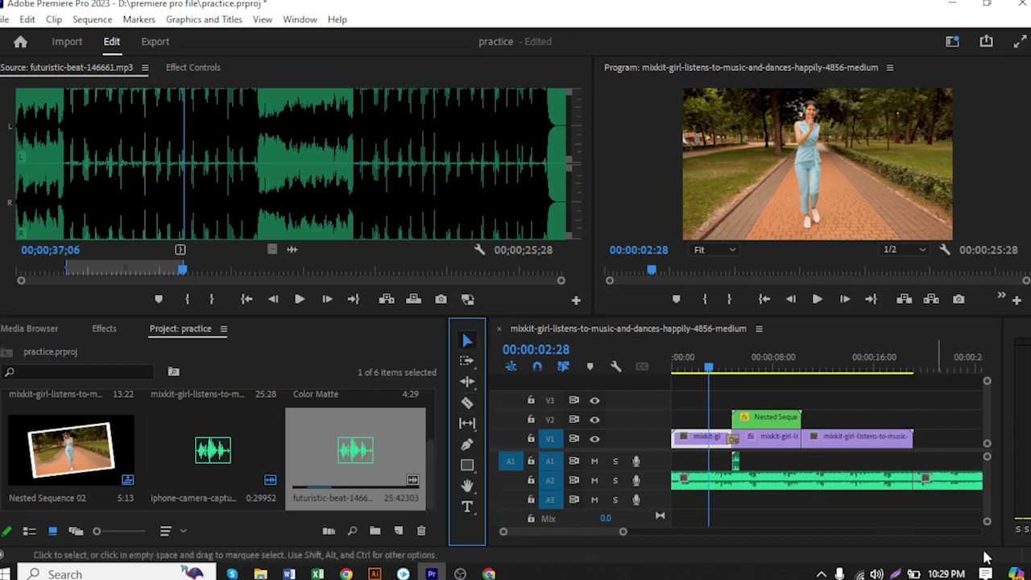
click(951, 490)
key(Delete)
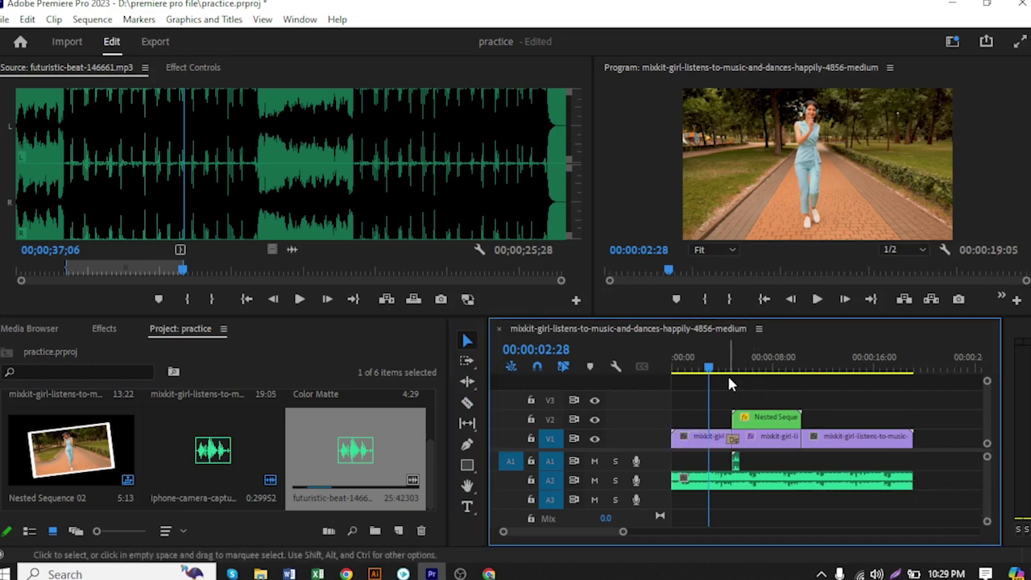
With the playhead at the sequence start, raise the volume level of the camera shutter clip on A1.
drag(708, 370, 630, 379)
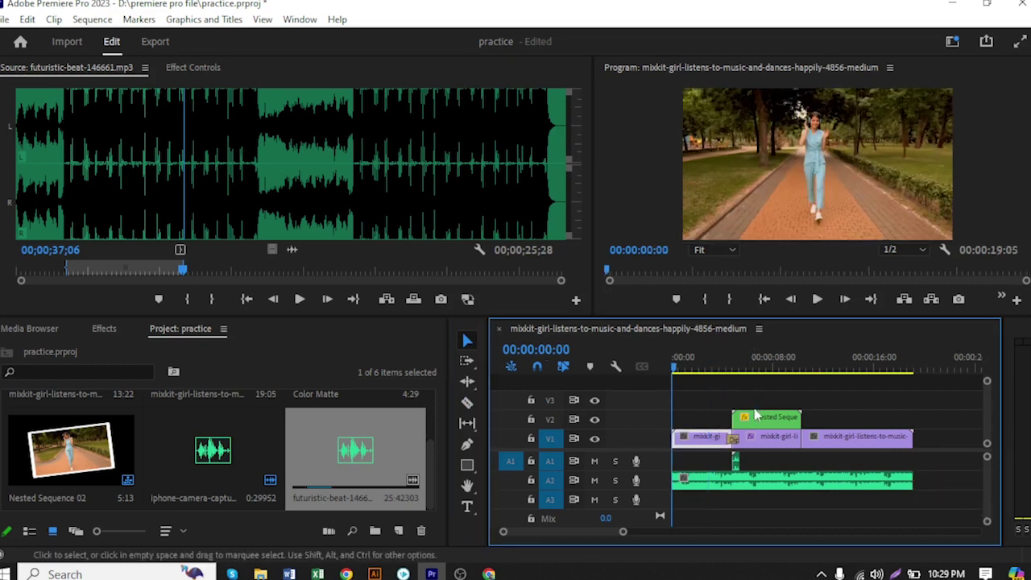
click(759, 485)
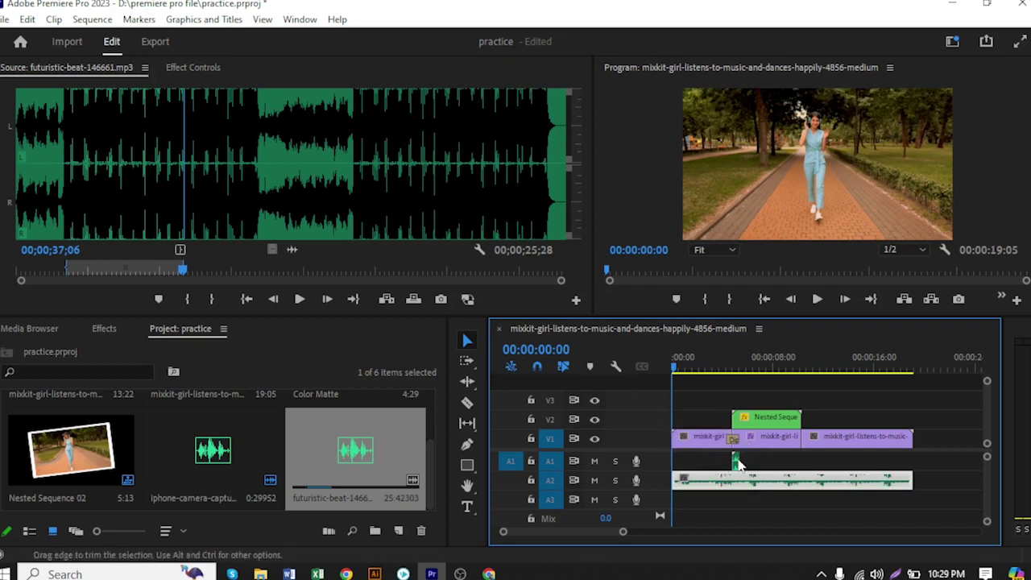
click(735, 463)
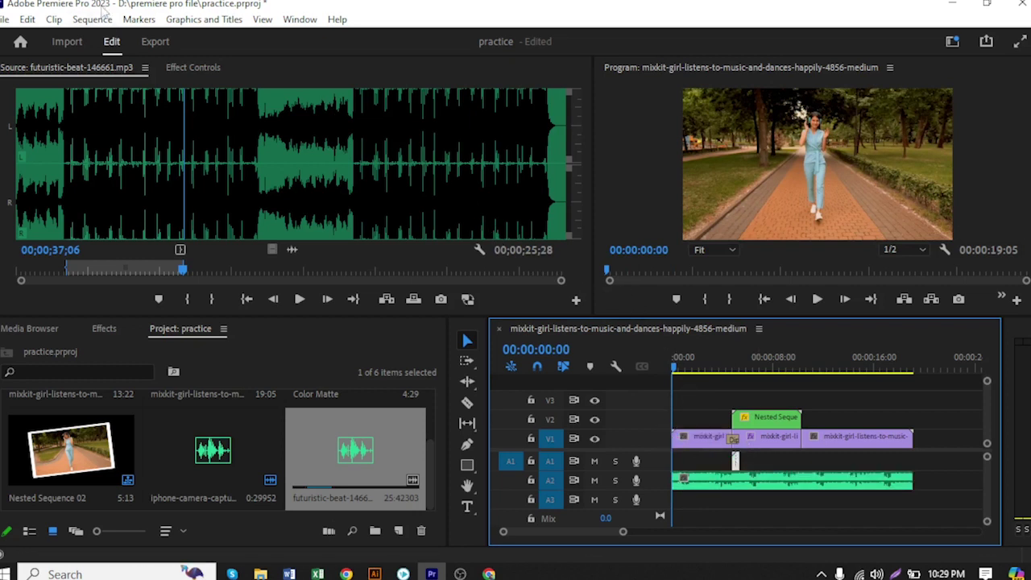
click(180, 65)
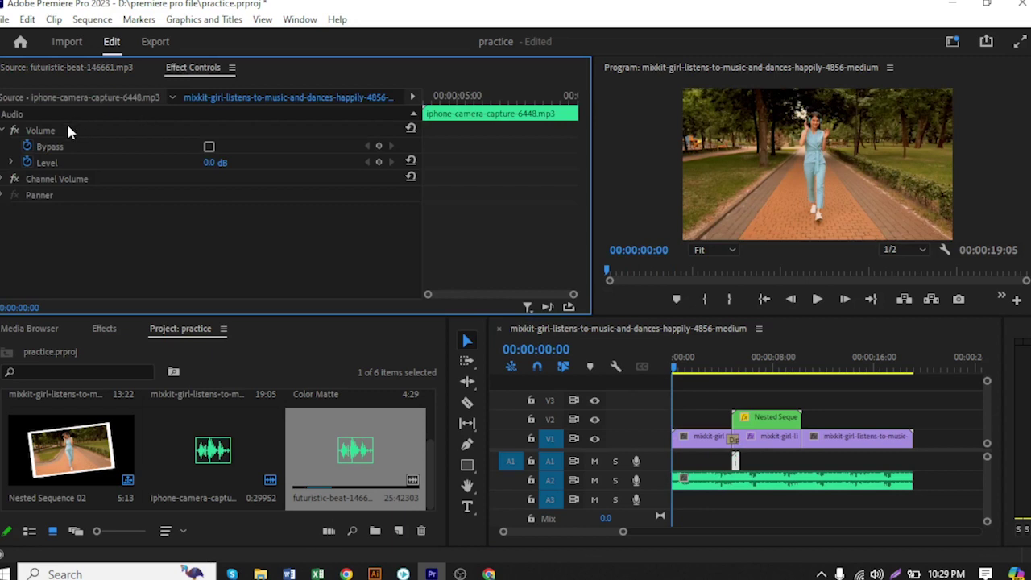
click(215, 162)
key(Up)
key(Return)
Set the volume level of the music clip on A2 to -15 dB and play the sequence from the start.
click(763, 486)
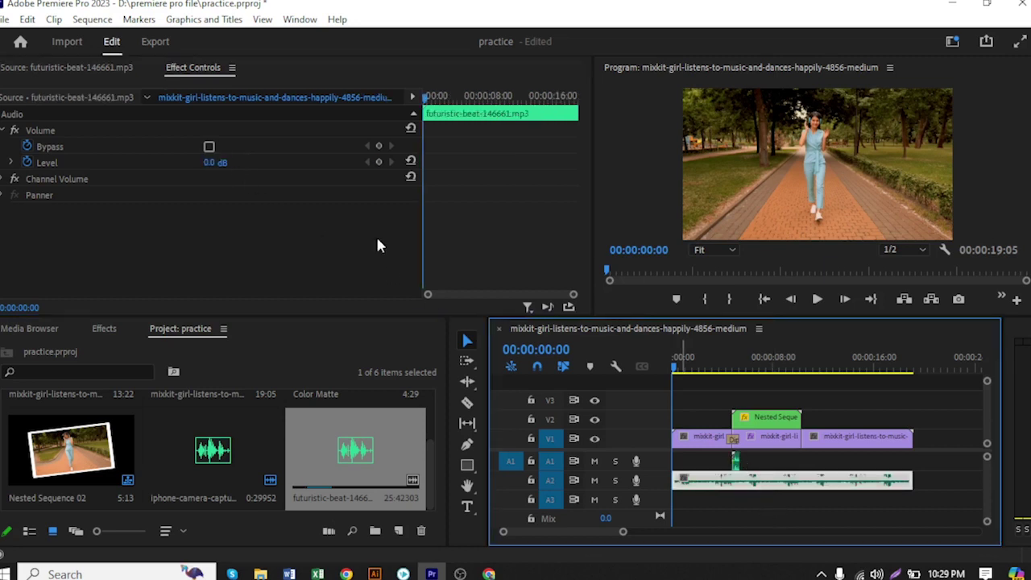
click(208, 163)
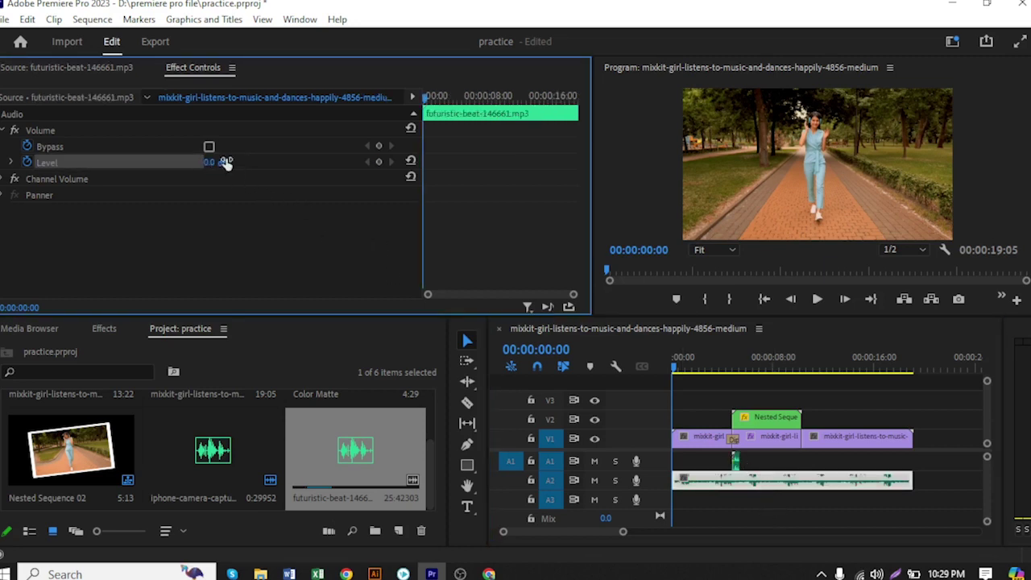
text(-11)
key(Return)
key(space)
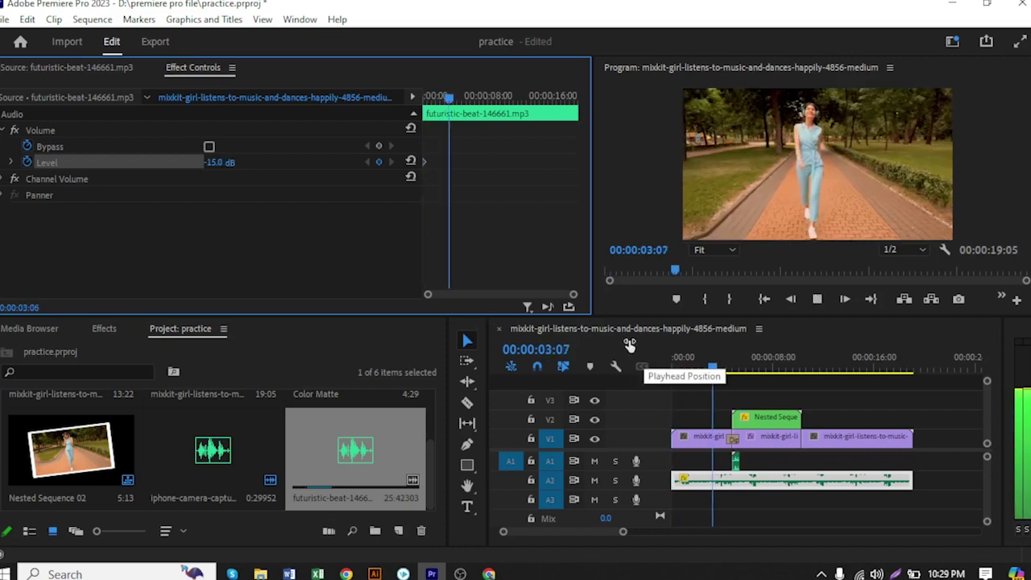